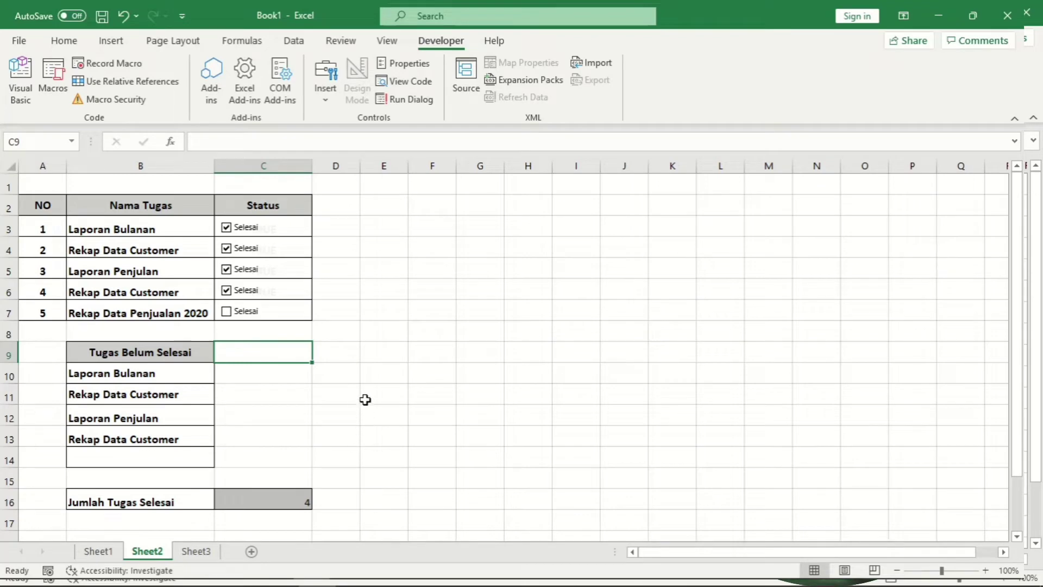
Select cells around the Sheet2 task table, the Tugas Belum Selesai heading and Laporan Bulanan.
left_click(362, 261)
left_click(348, 231)
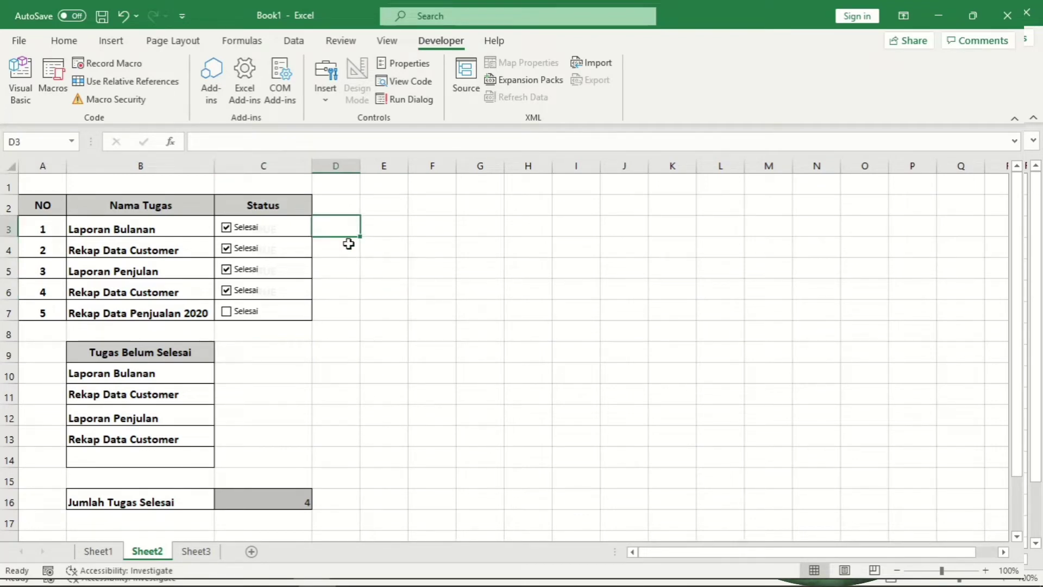
left_click(234, 347)
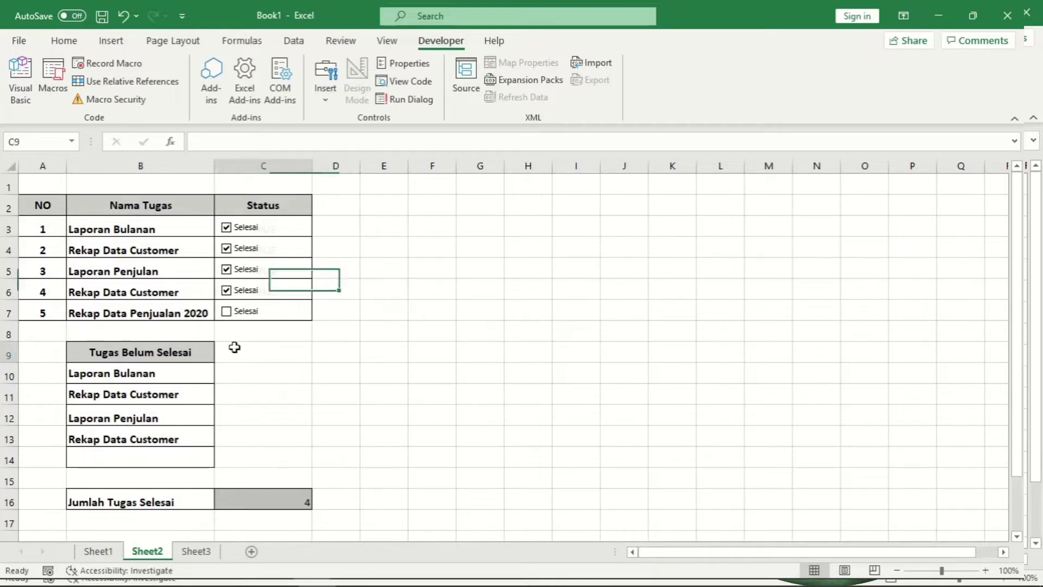
left_click(175, 349)
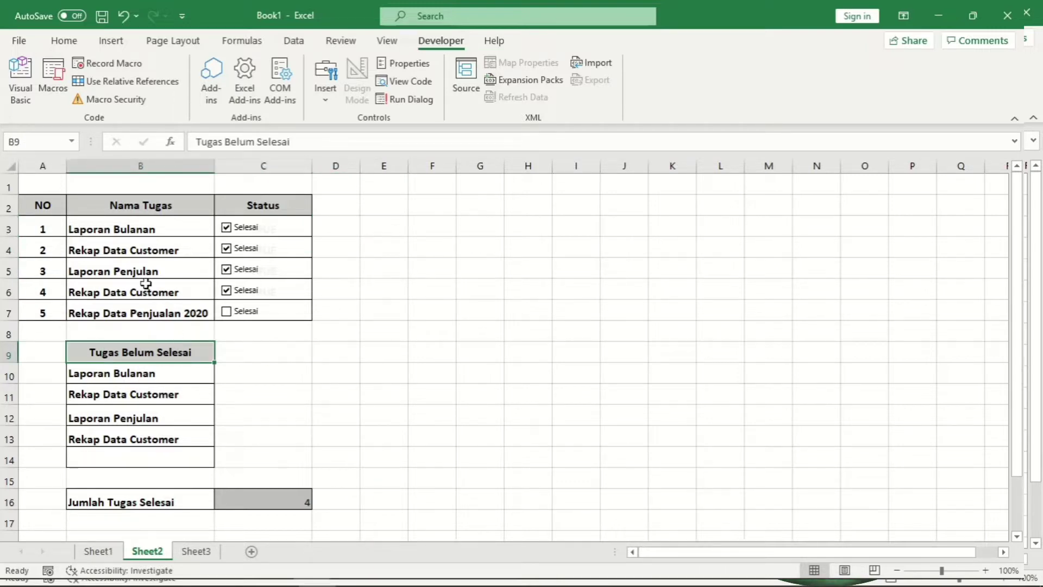
left_click(92, 228)
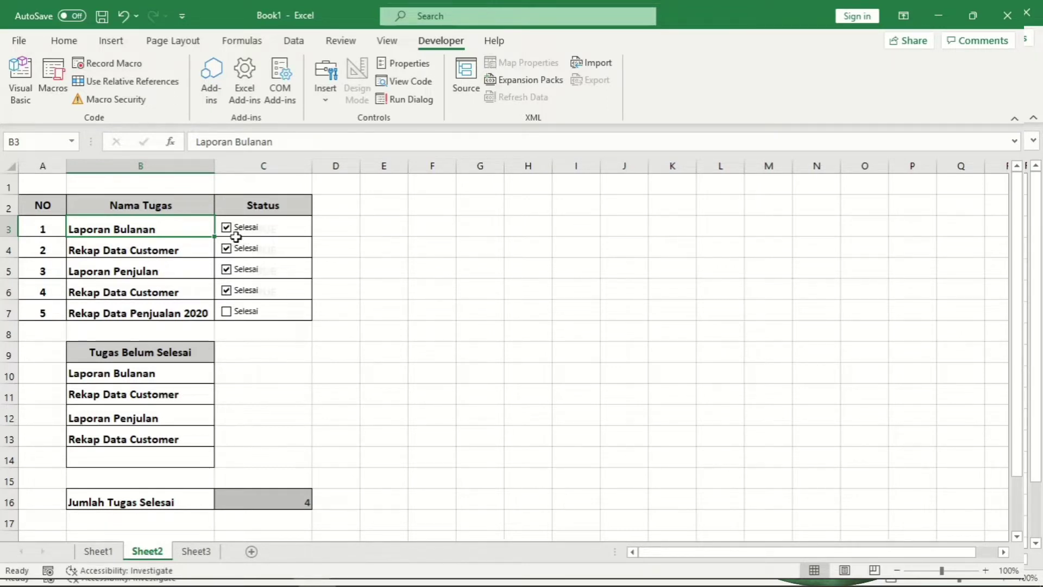
Untick tasks 2 and 3, leaving tasks 1 and 4 Selesai so C16 shows 2.
left_click(226, 290)
left_click(226, 270)
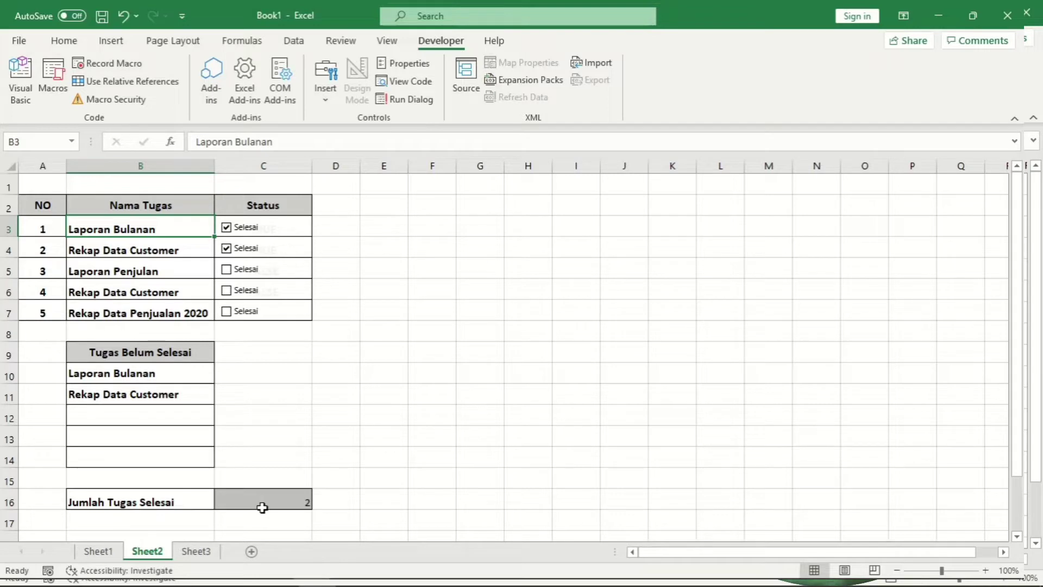
left_click(228, 269)
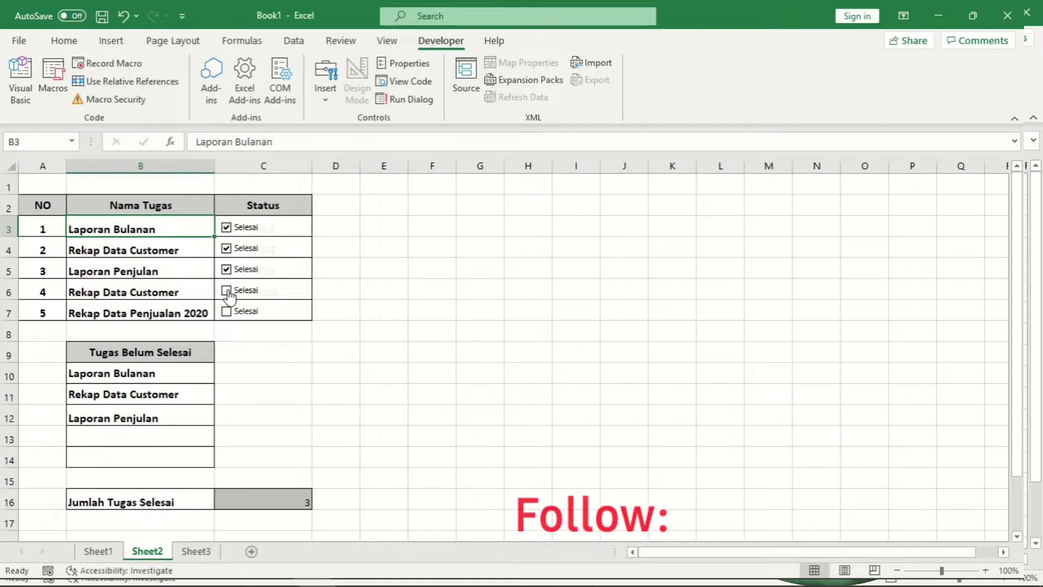
left_click(227, 291)
left_click(228, 270)
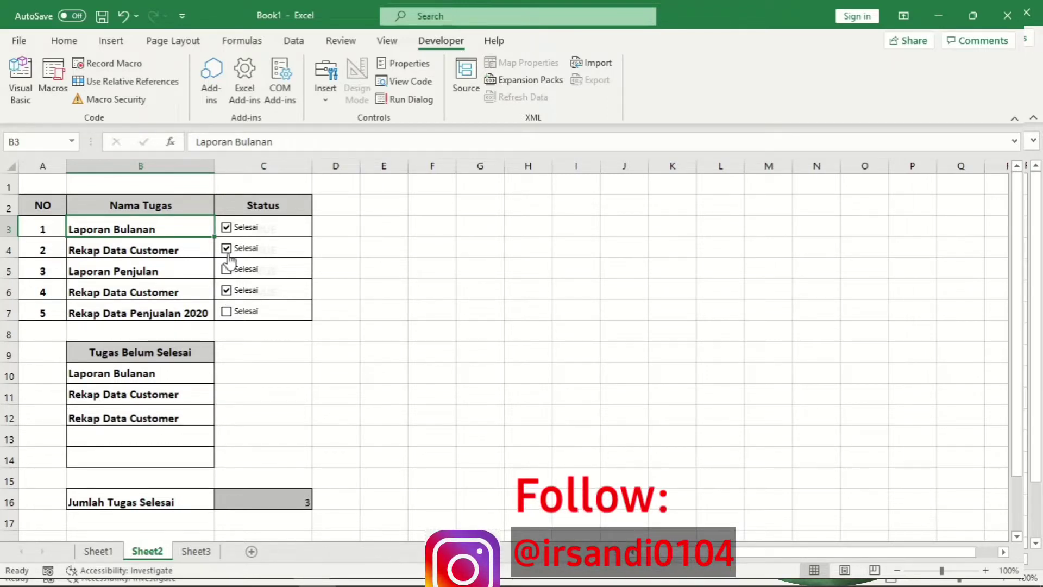
left_click(227, 249)
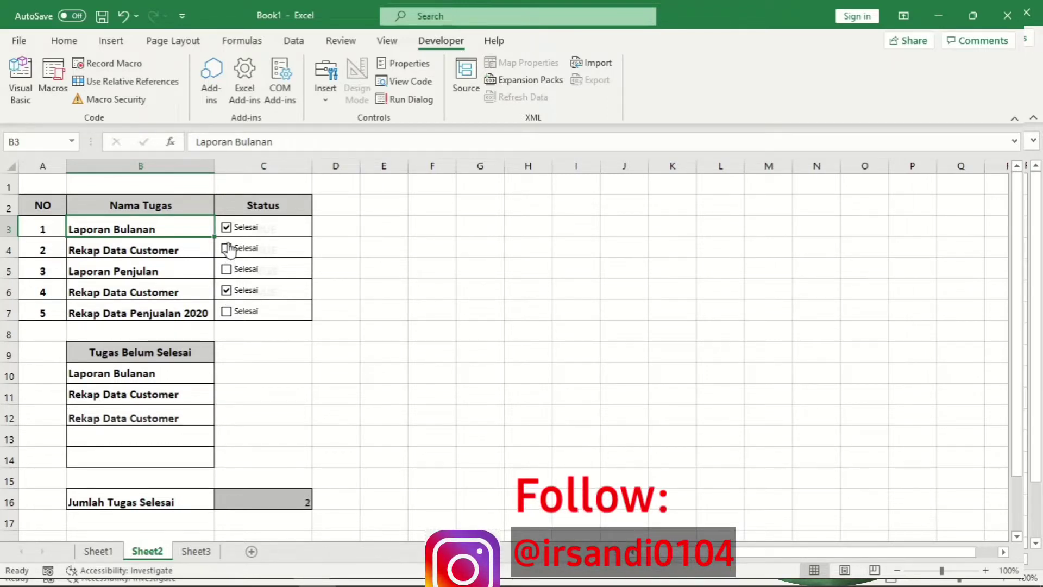
left_click(348, 270)
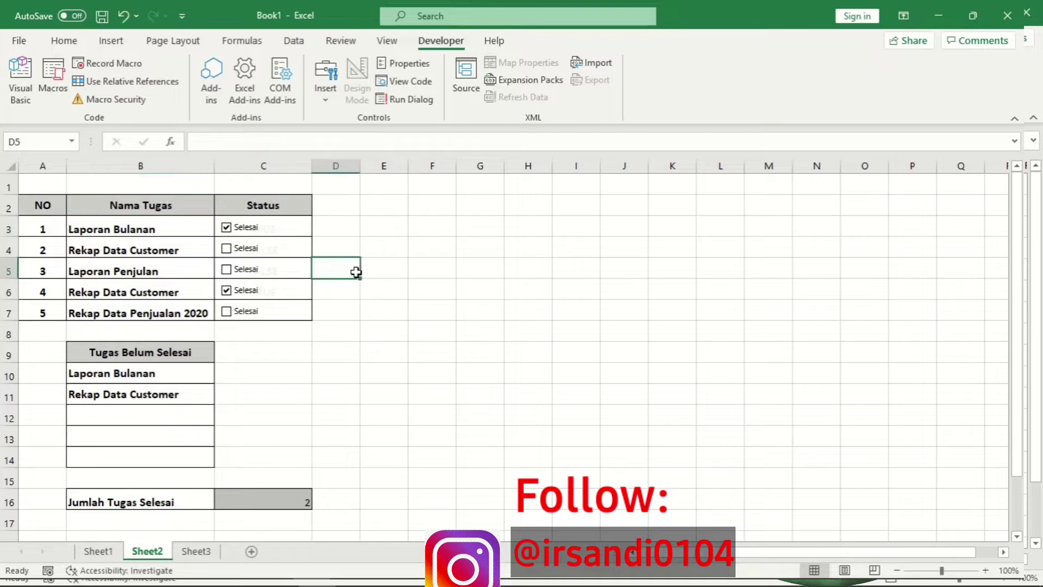
Go to Sheet3, select cell C3 under STATUS, and bring back the Developer ribbon.
left_click(194, 556)
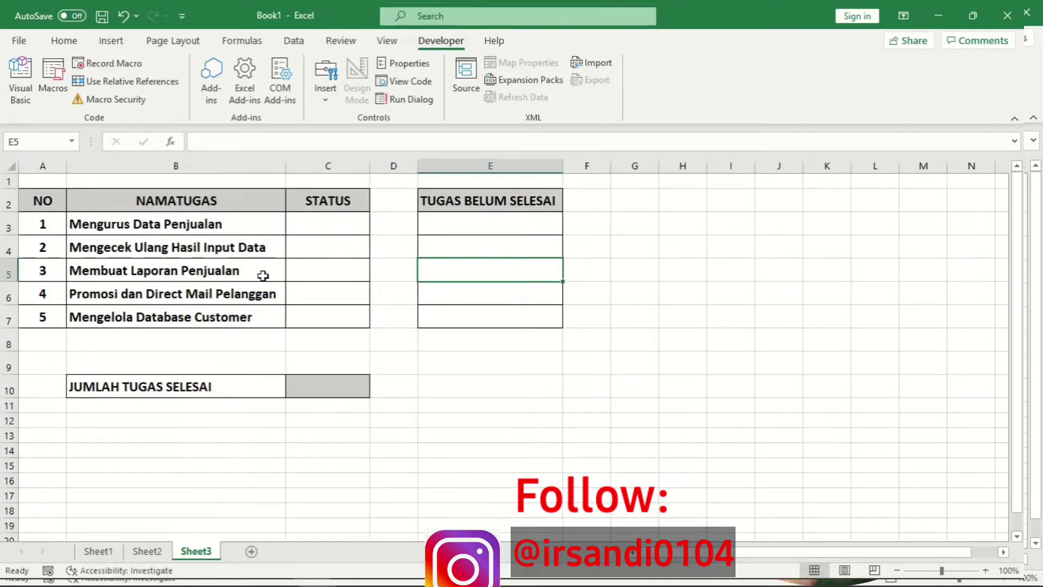
left_click(342, 223)
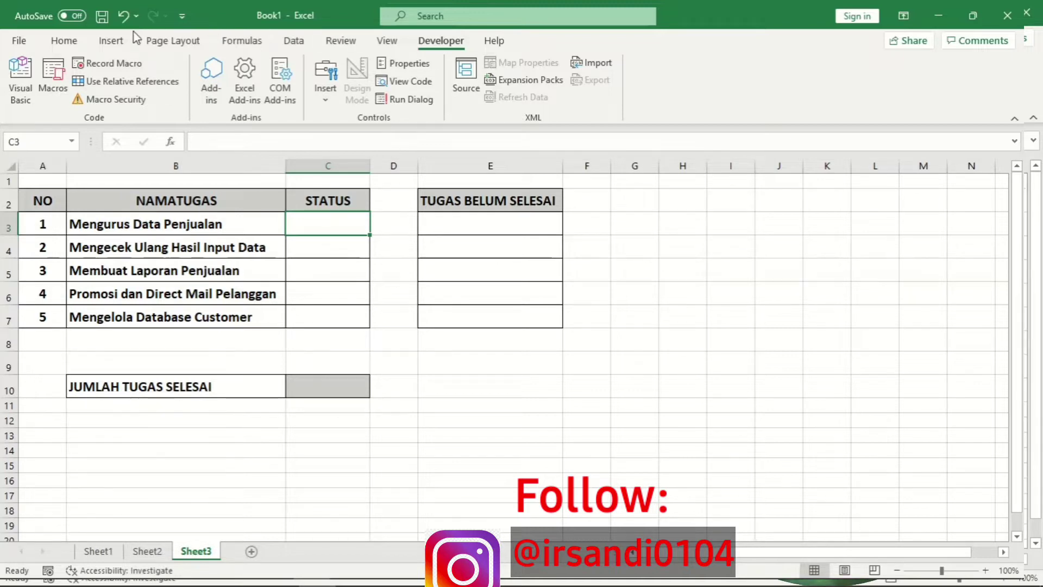
left_click(64, 40)
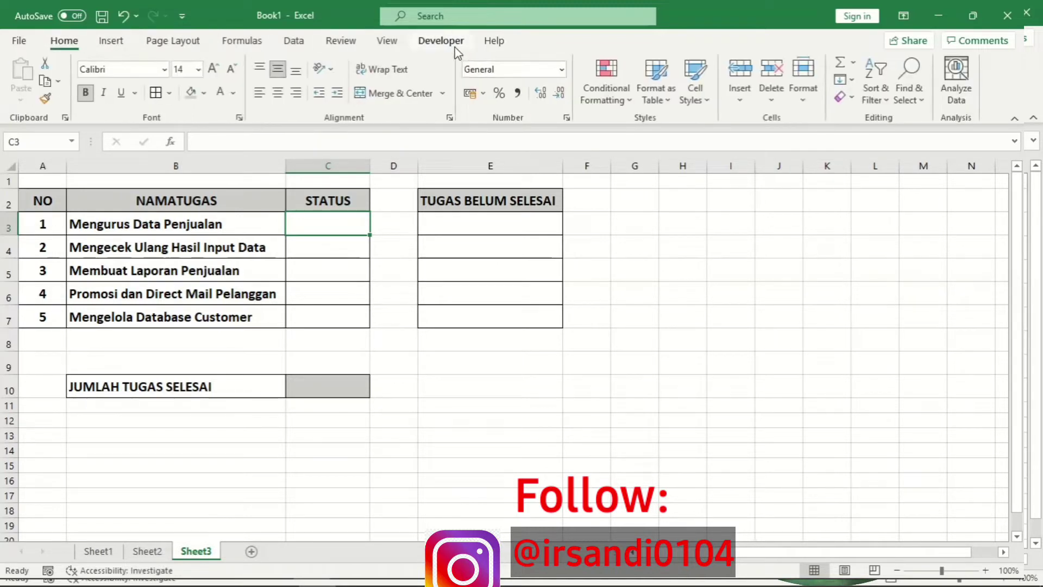
left_click(441, 41)
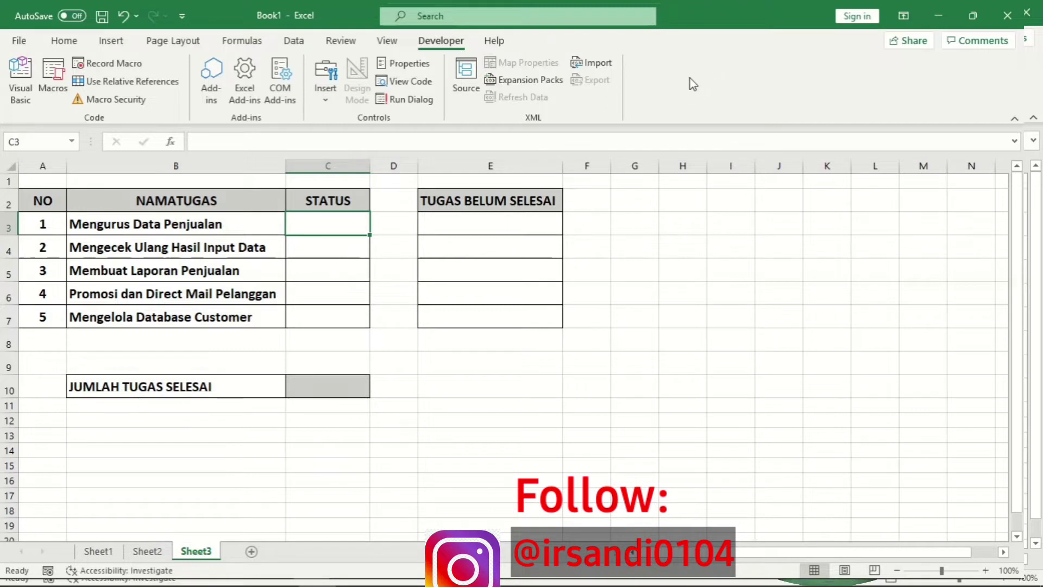
right_click(698, 83)
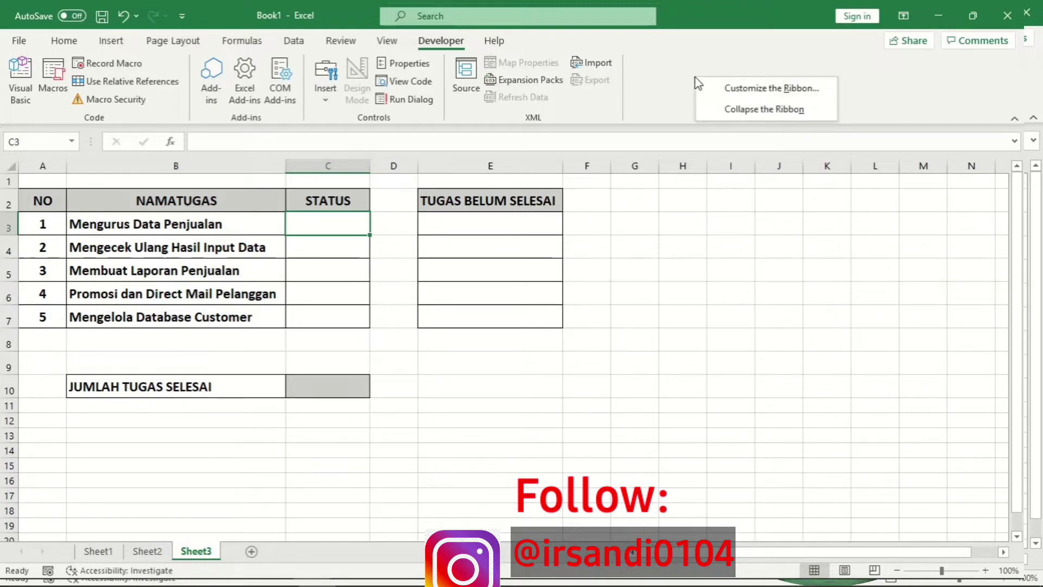
left_click(739, 89)
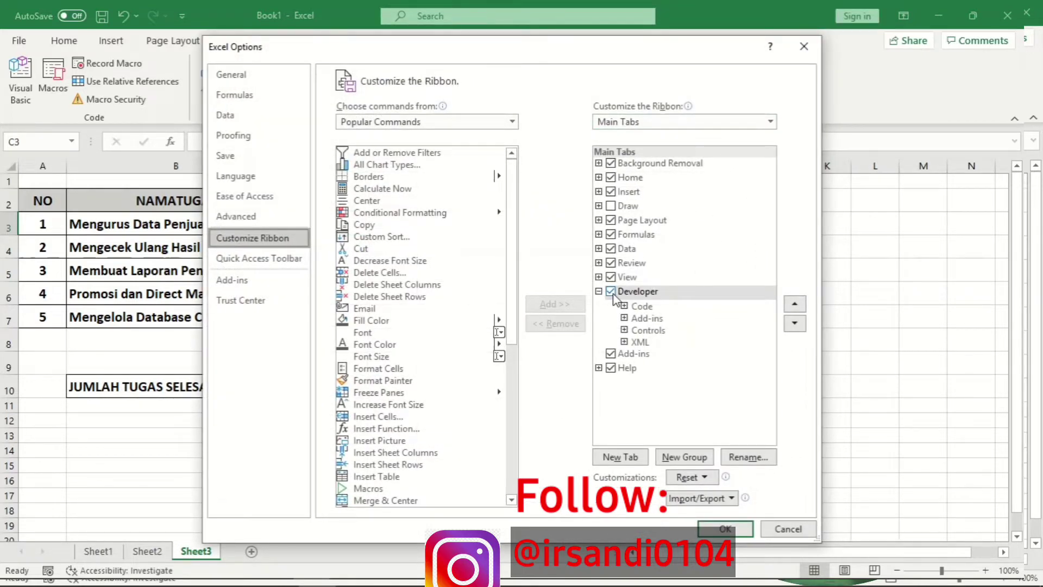
left_click(610, 292)
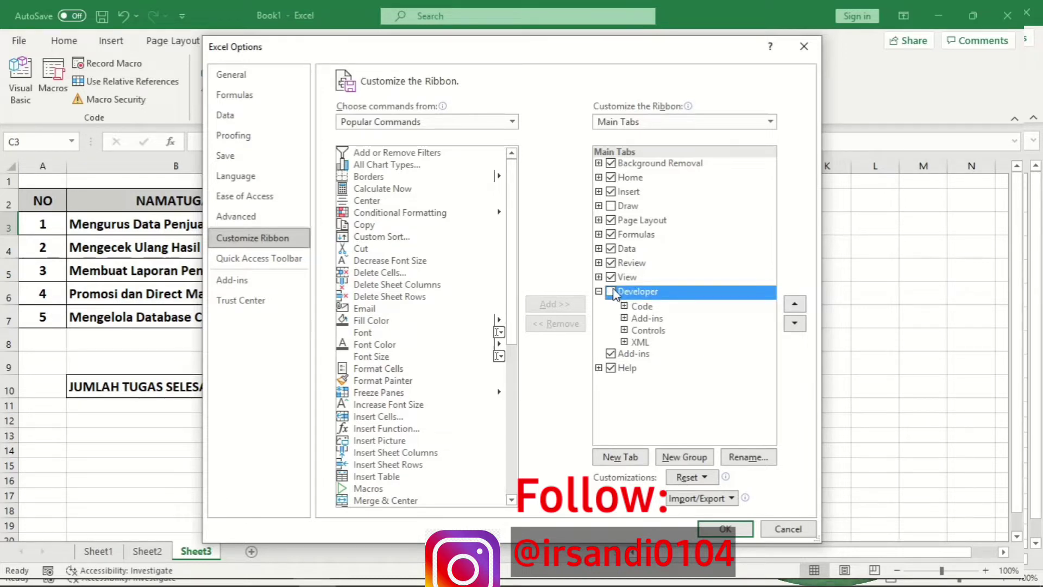
left_click(611, 292)
left_click(714, 522)
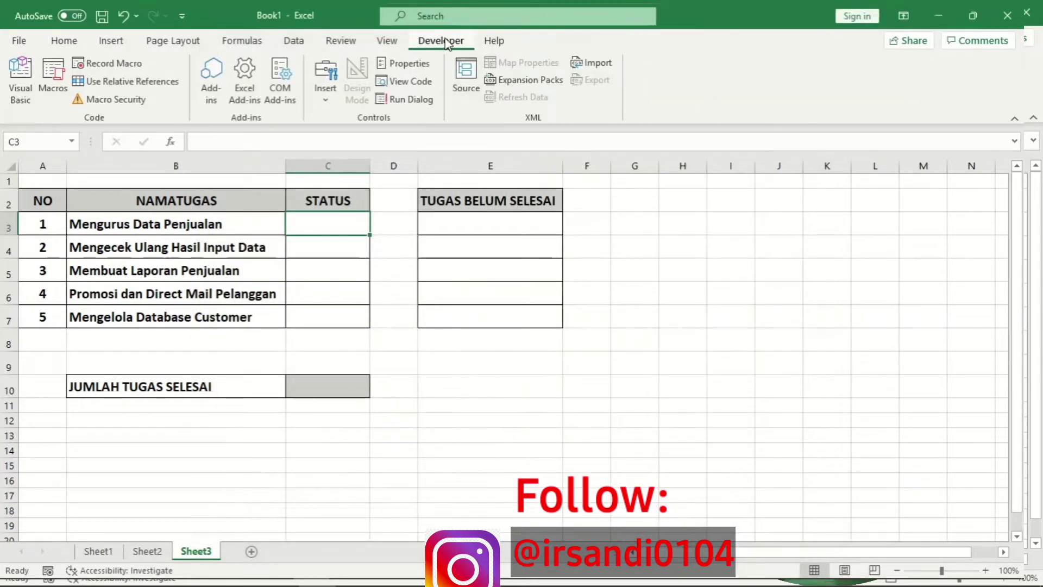
Draw a Form Controls checkbox in cell C3 and relabel it 'Selesai'.
left_click(332, 103)
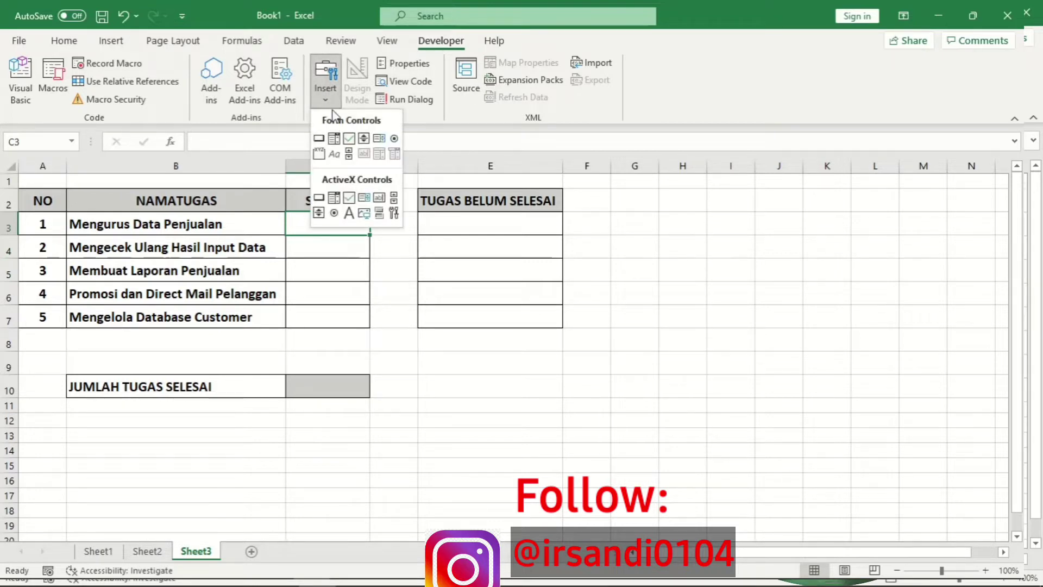
left_click(349, 139)
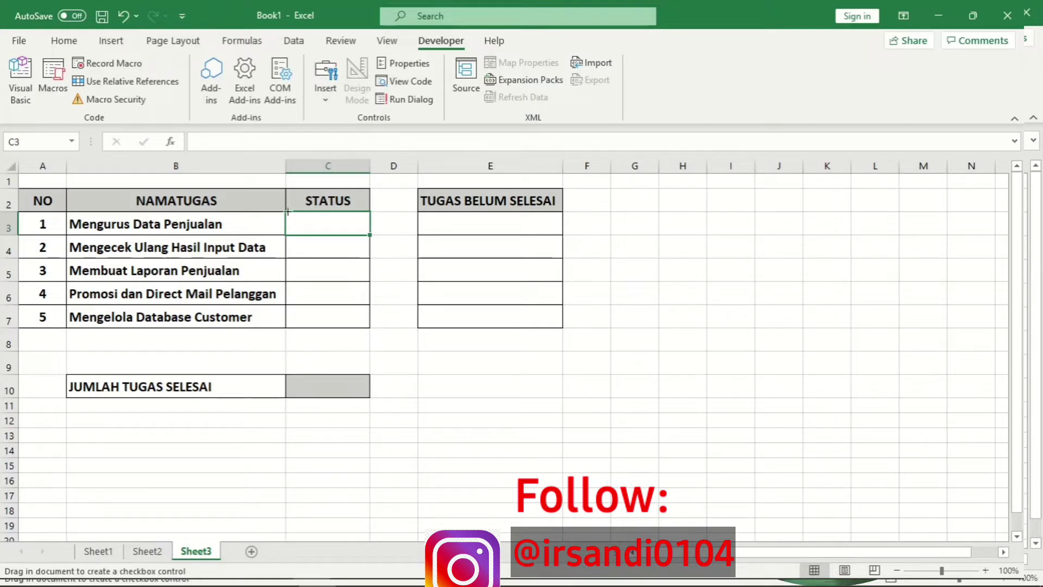
left_click_drag(292, 215, 358, 224)
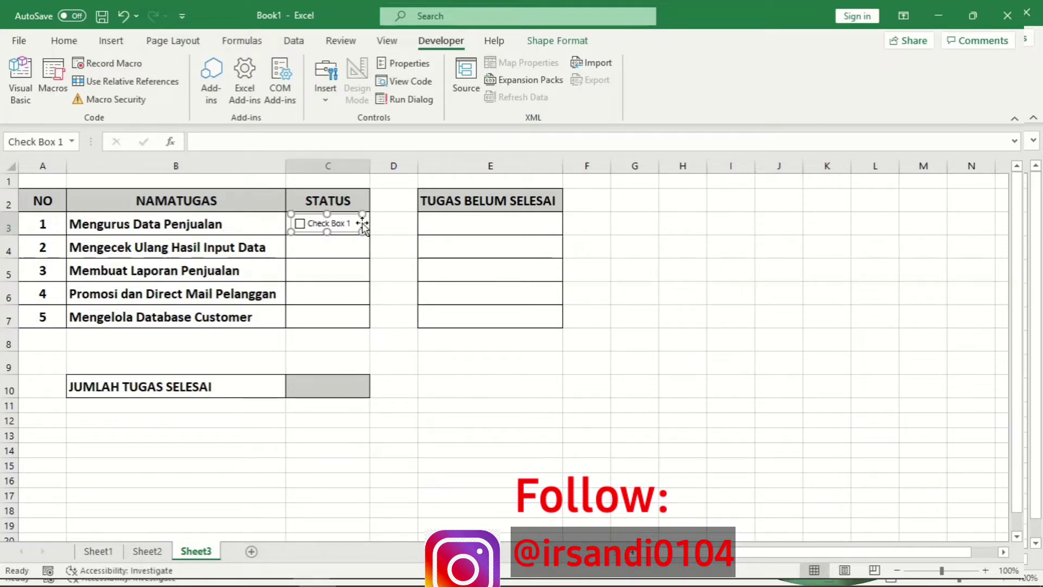
left_click(354, 224)
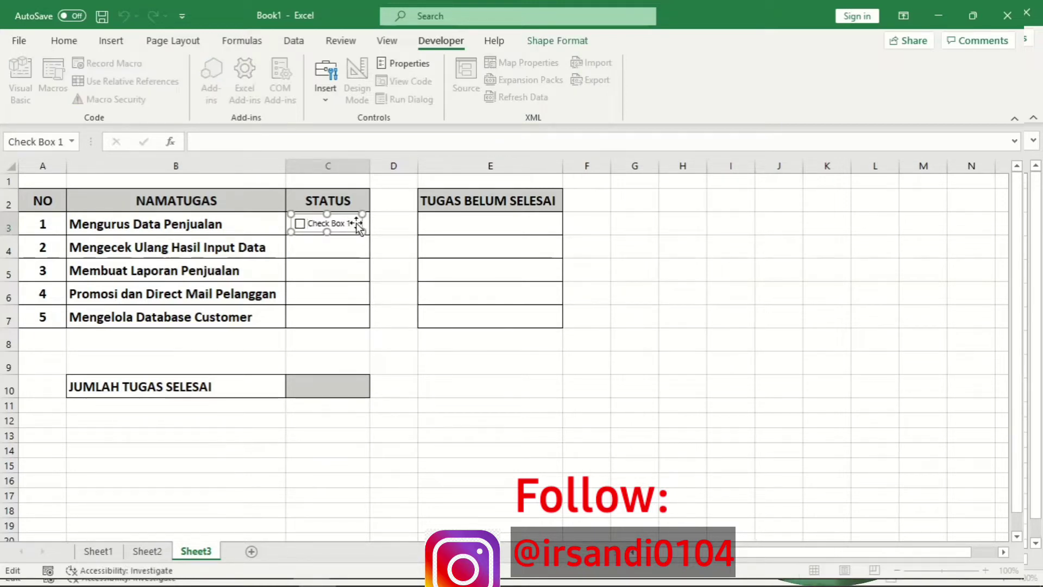
key("Right")
key("Right")
key("Right")
key("Right")
key("Right")
key("Right")
key("Right")
key("Right")
key("Right")
key("Right")
key("Right")
key("BackSpace")
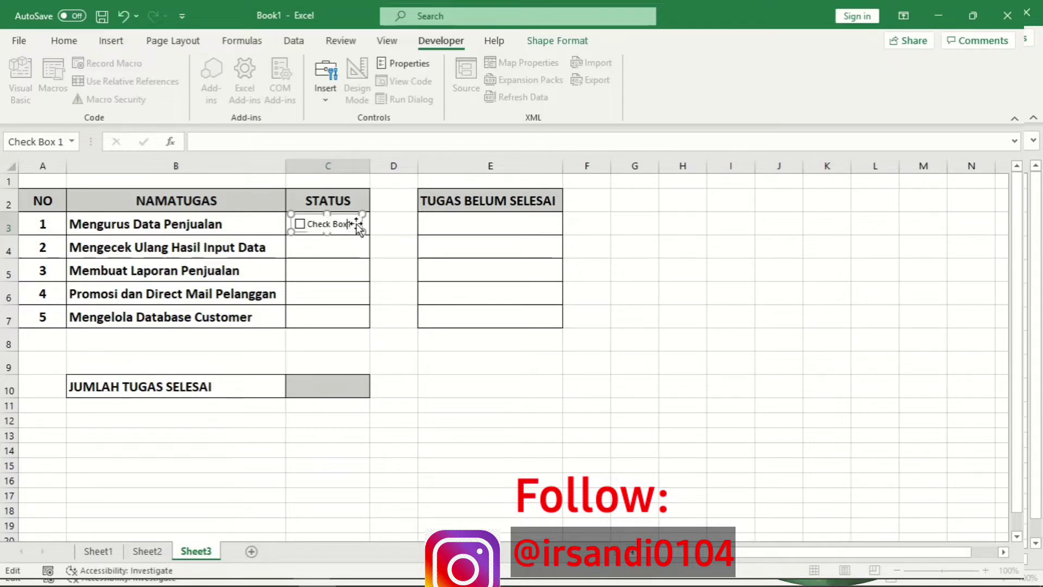
key("BackSpace")
key("BackSpace")
key("BackSpace")
key("BackSpace")
key("BackSpace")
type("Selesai")
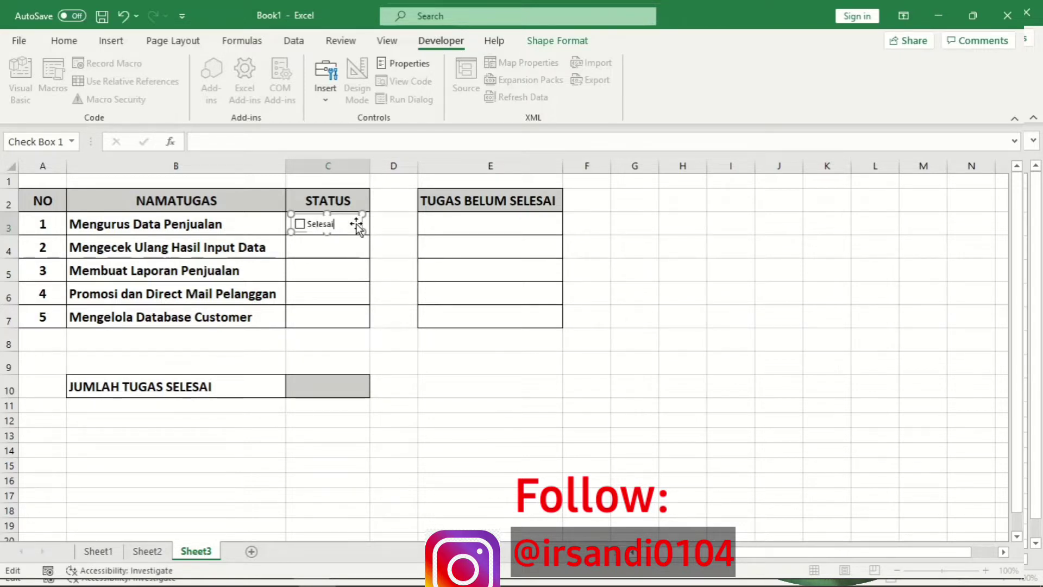
left_click(395, 244)
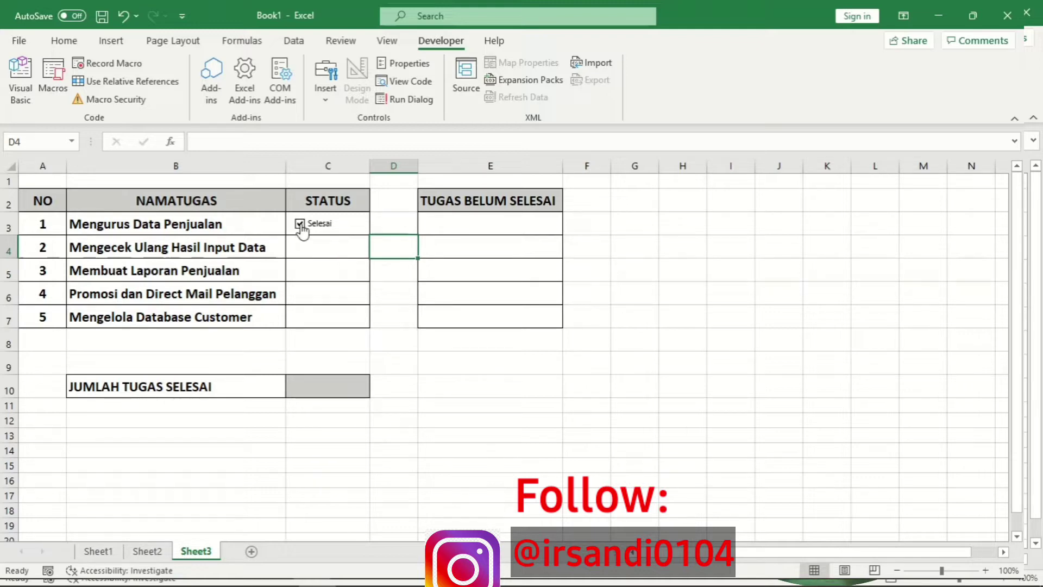
Untick the C3 checkbox and fill it down so C4 through C7 get checkboxes too.
left_click(301, 227)
left_click(362, 207)
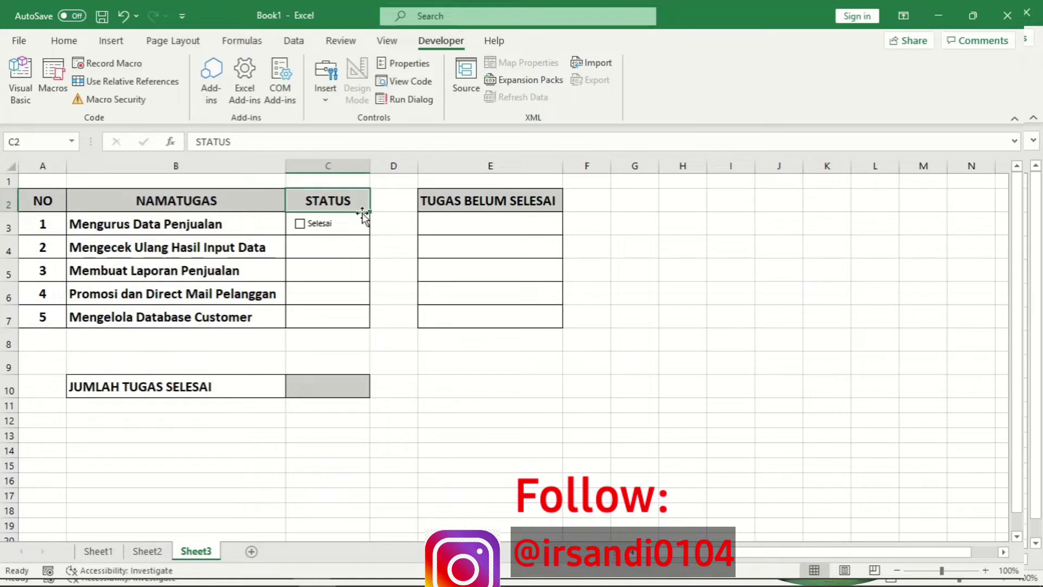
left_click(361, 226)
left_click(346, 222)
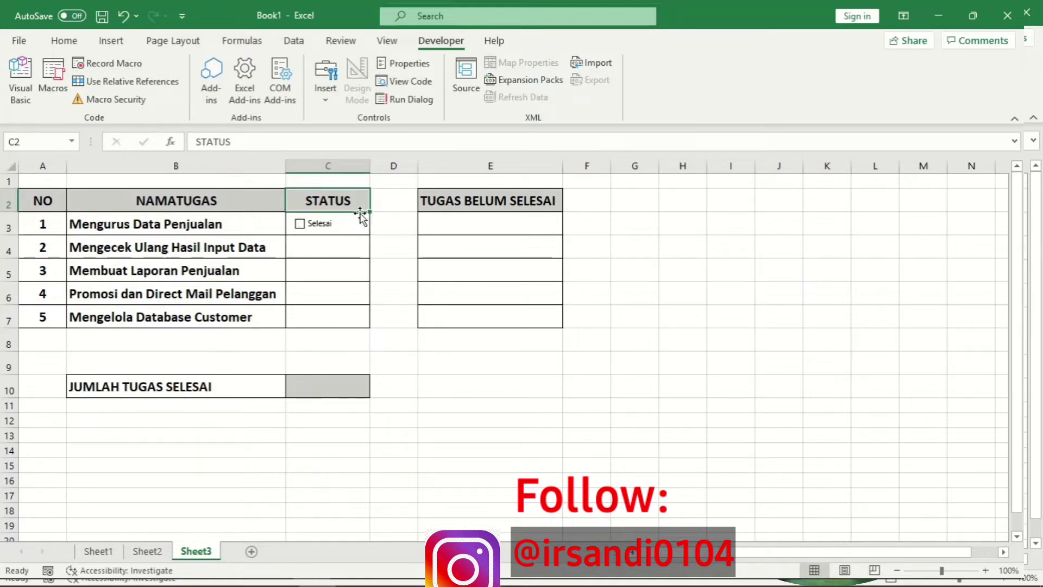
left_click(365, 217)
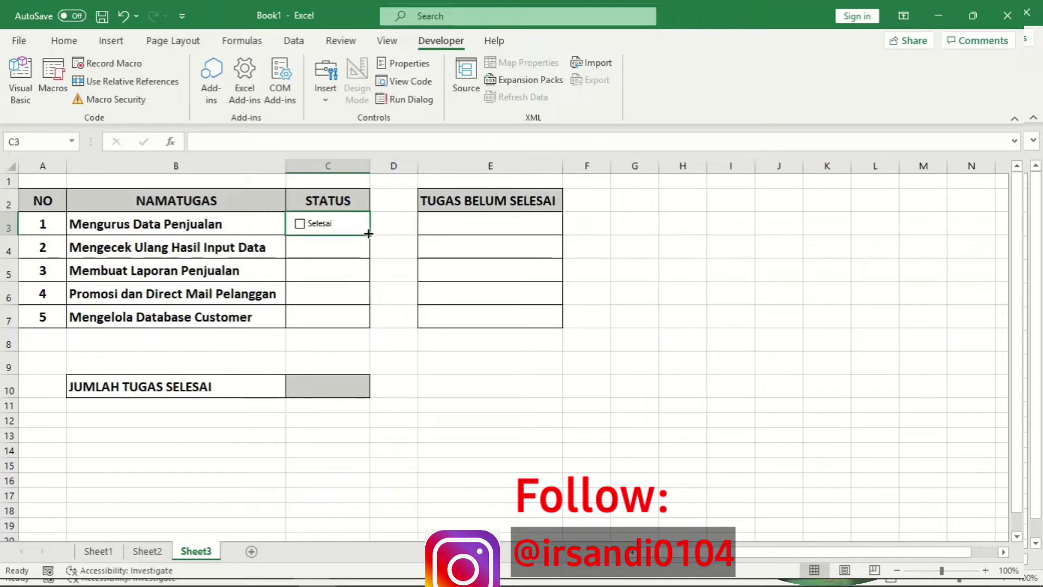
left_click_drag(369, 234, 368, 321)
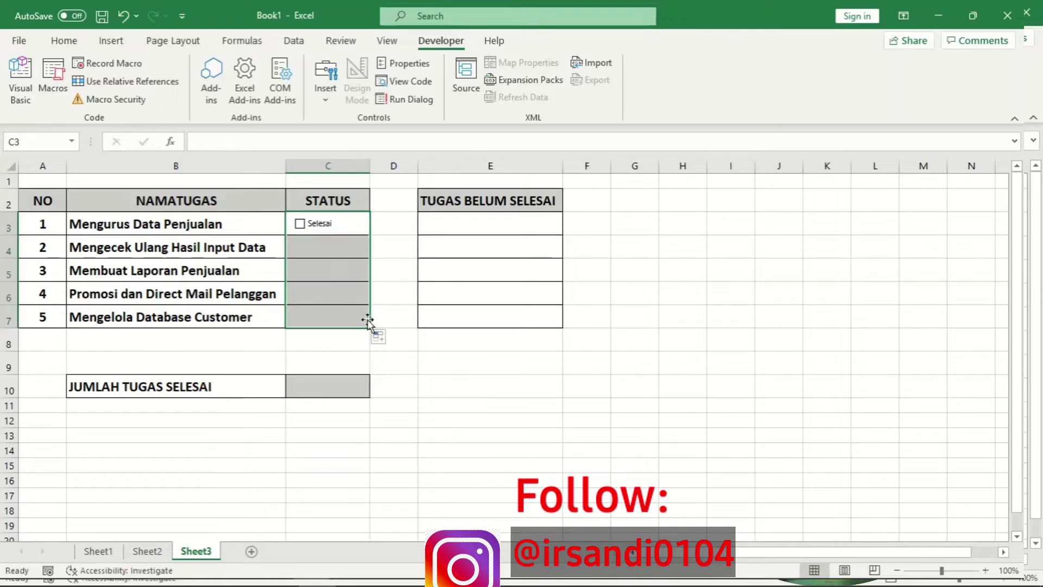
left_click(386, 248)
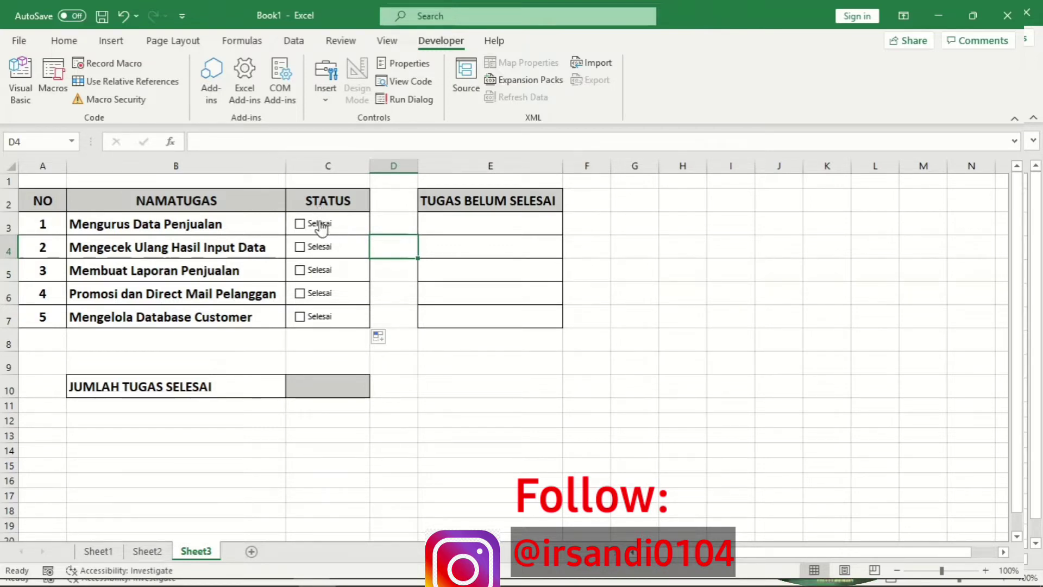
Link the first Selesai checkbox to cell C3 via Format Control.
right_click(322, 228)
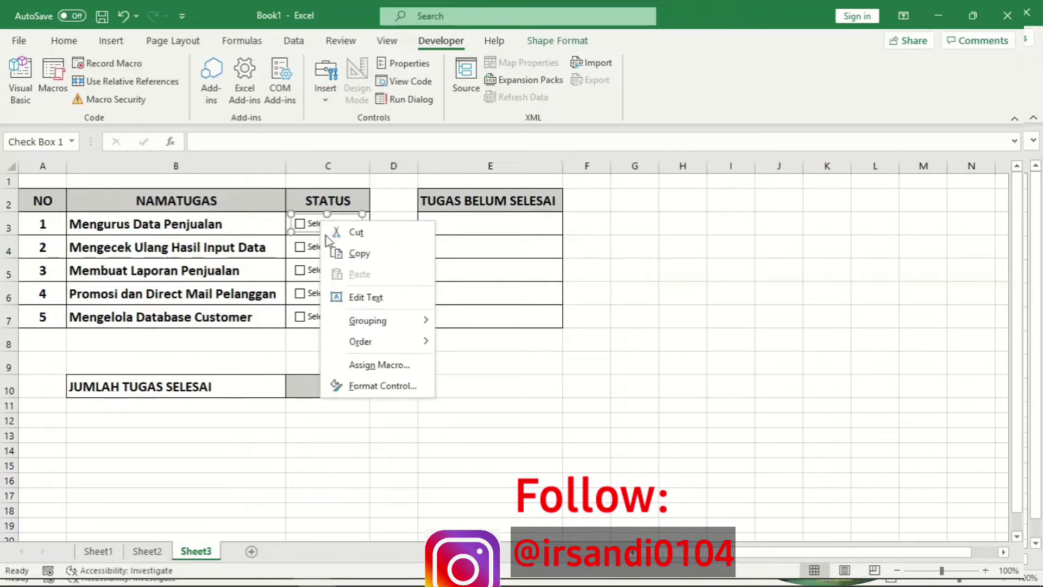
left_click(359, 389)
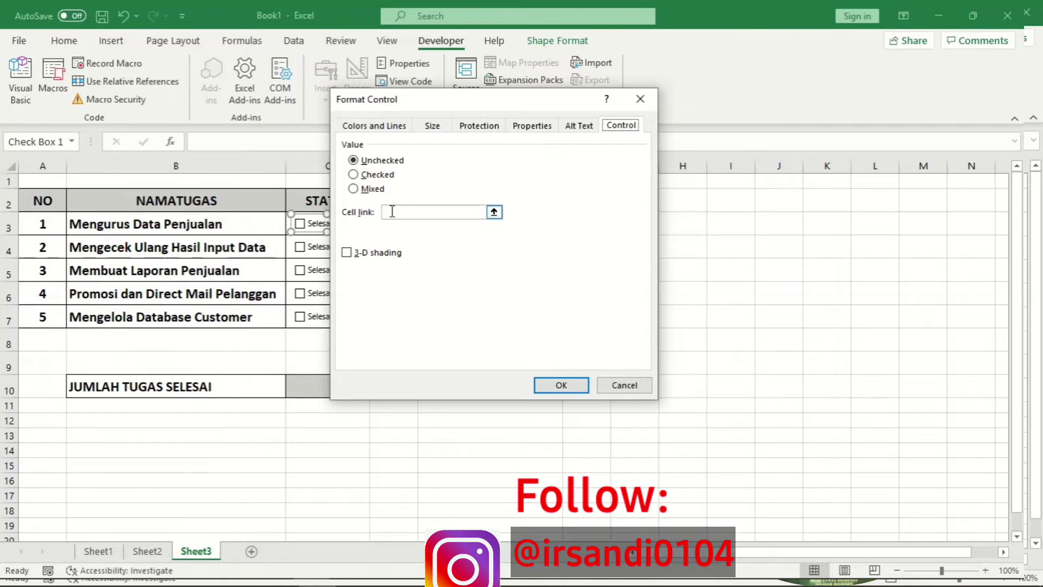
left_click(392, 211)
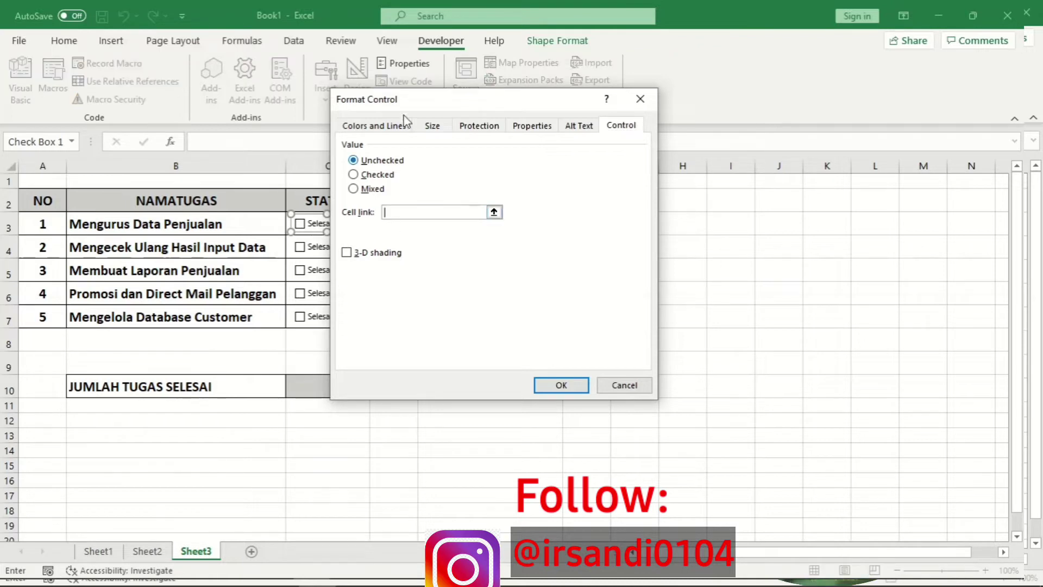
left_click_drag(433, 99, 529, 105)
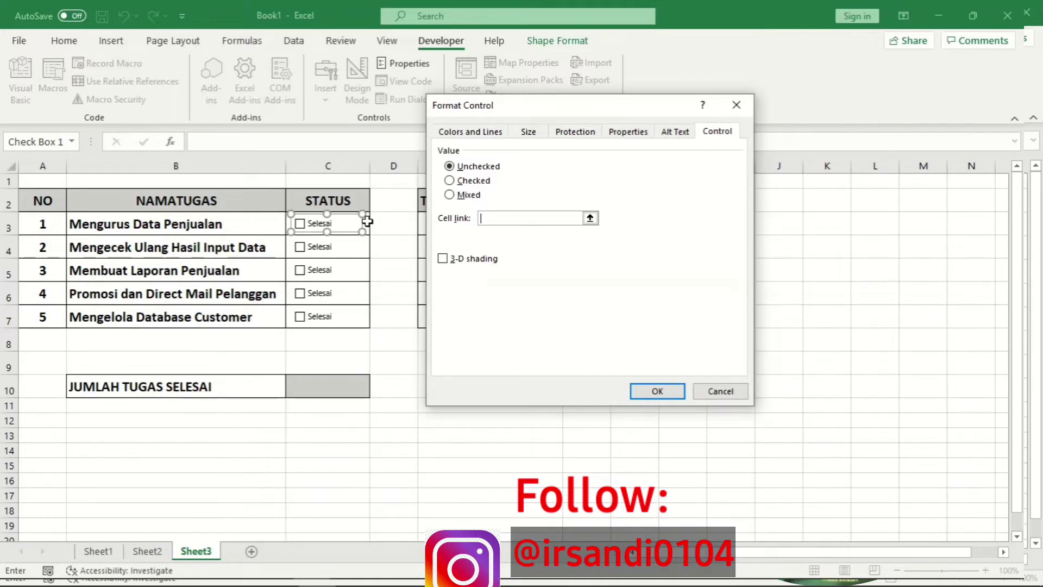
left_click(368, 221)
left_click(660, 391)
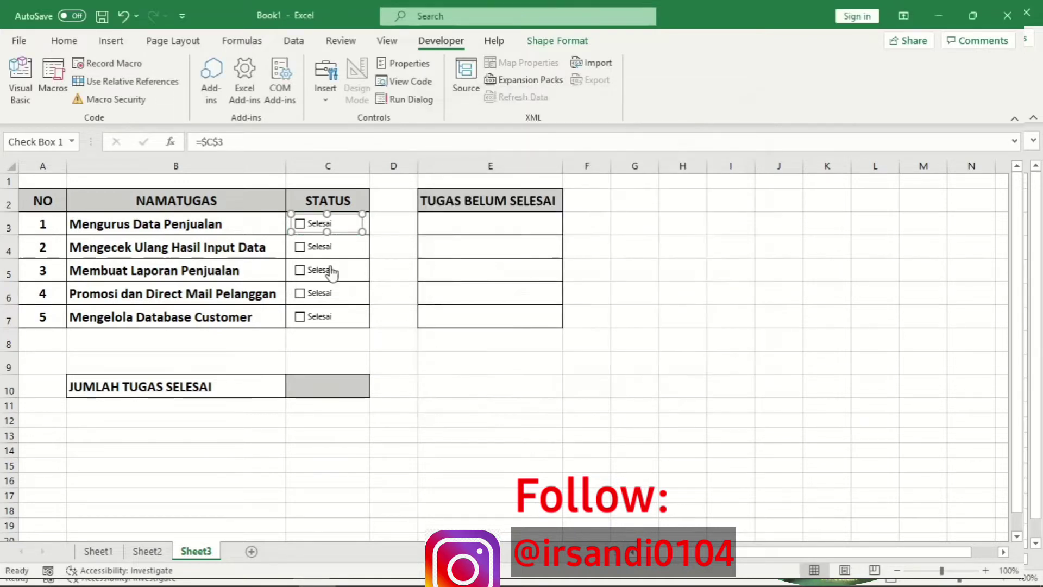
Link the second Selesai checkbox to cell C4.
right_click(320, 247)
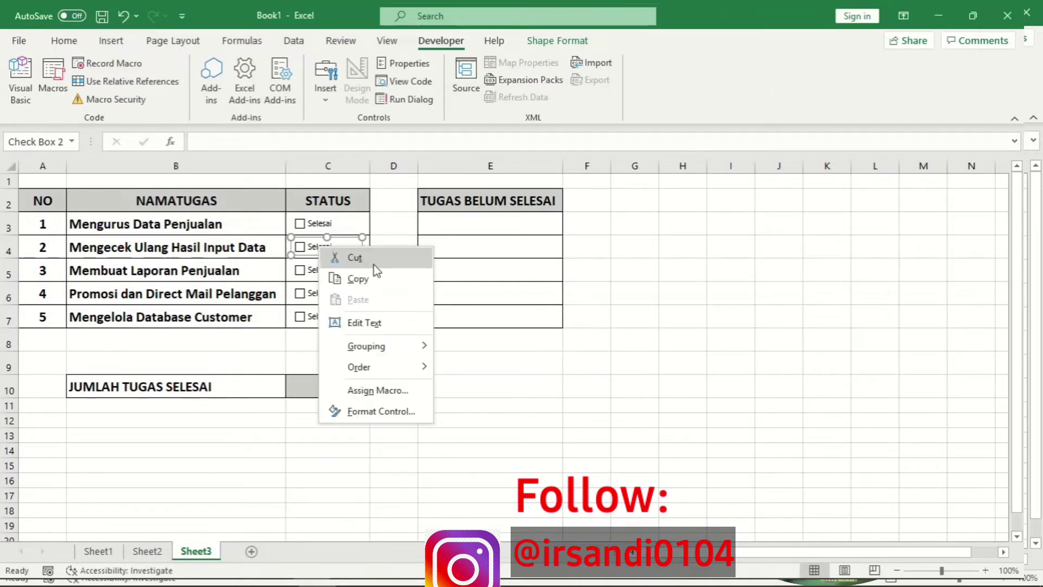
left_click(382, 411)
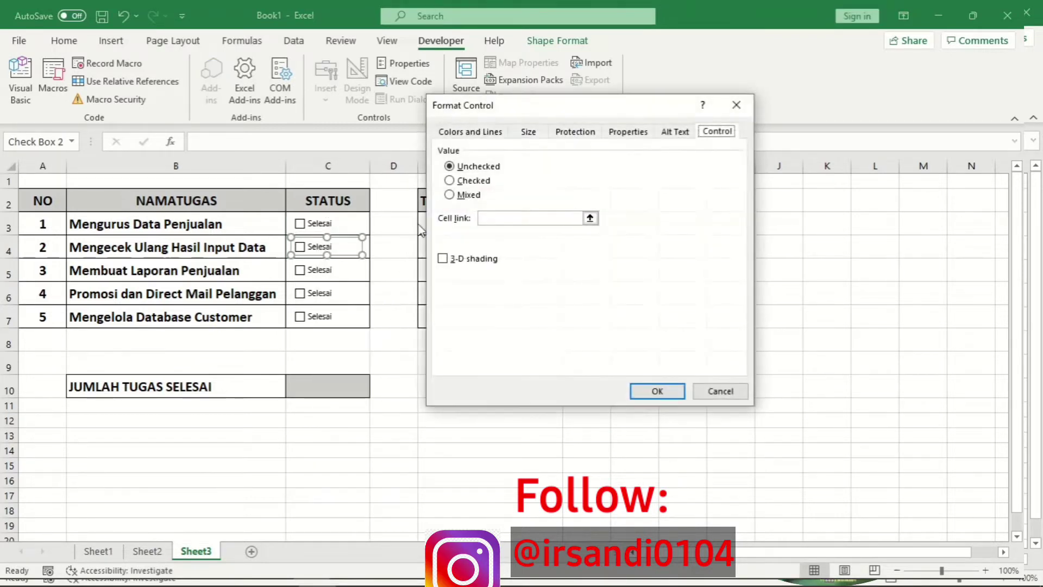
left_click(489, 218)
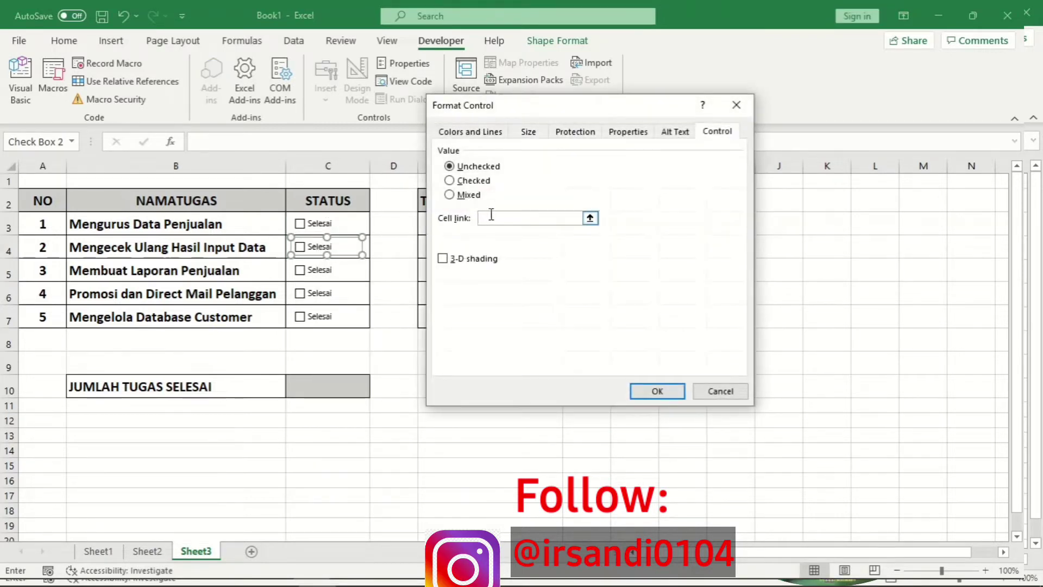
left_click(368, 246)
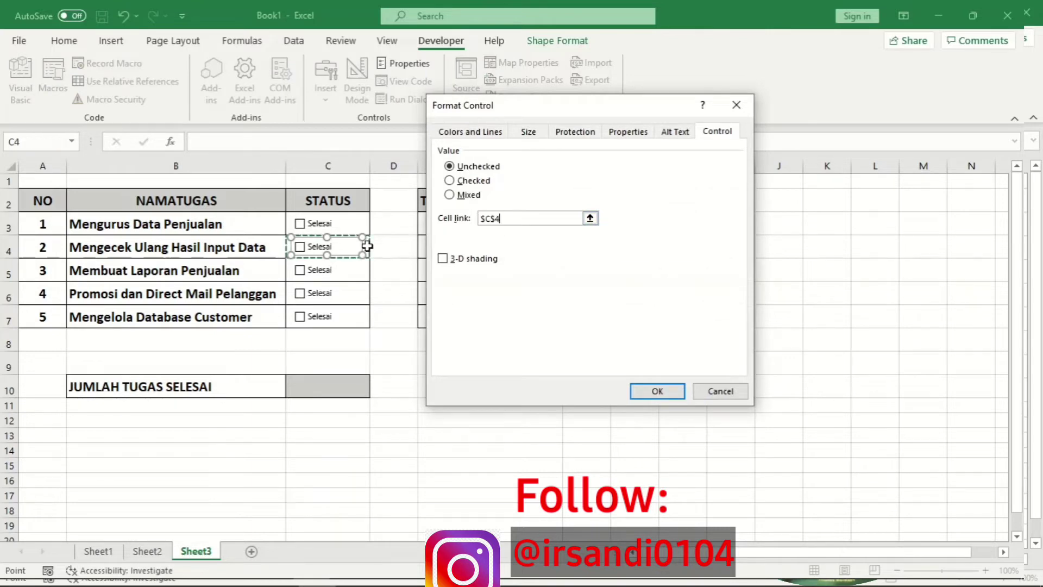
left_click(655, 392)
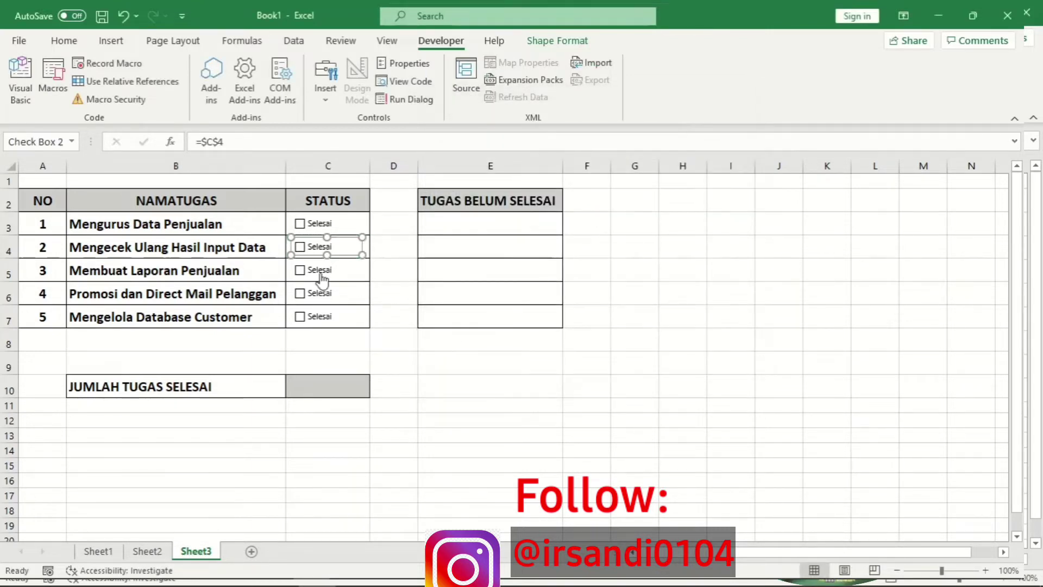
Link the third Selesai checkbox to cell C5.
right_click(321, 278)
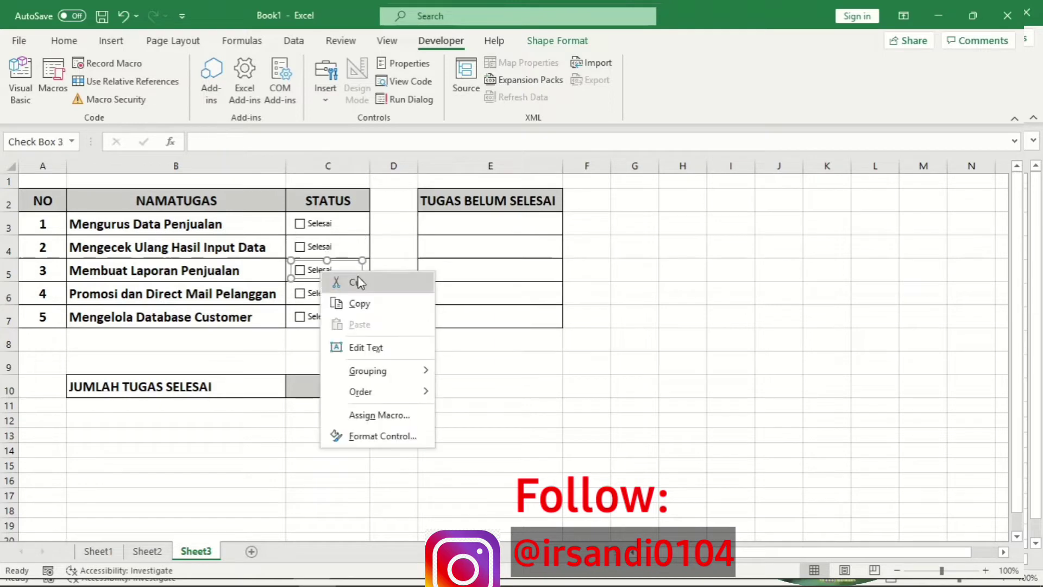
left_click(376, 438)
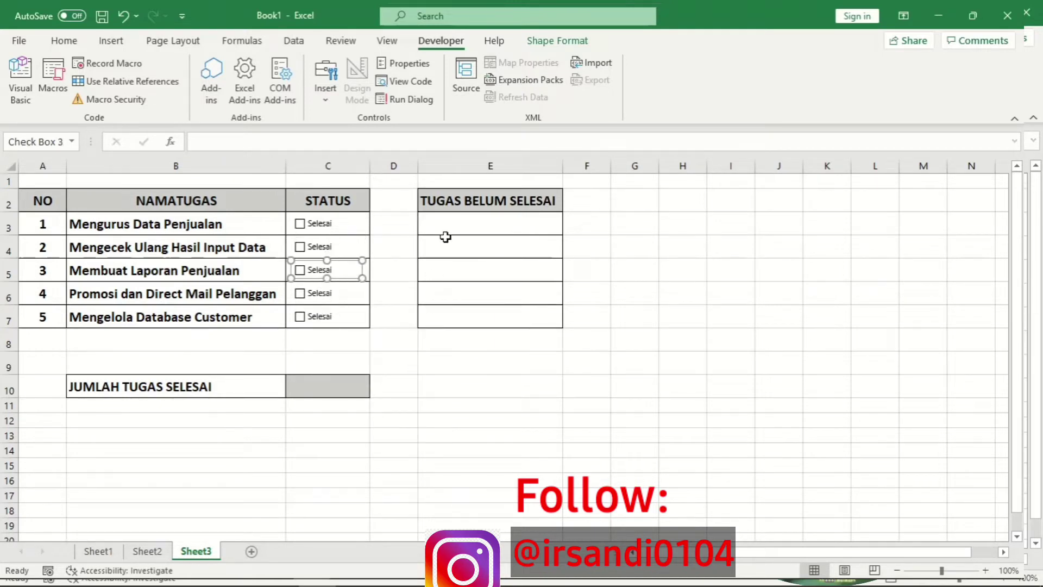
left_click(493, 219)
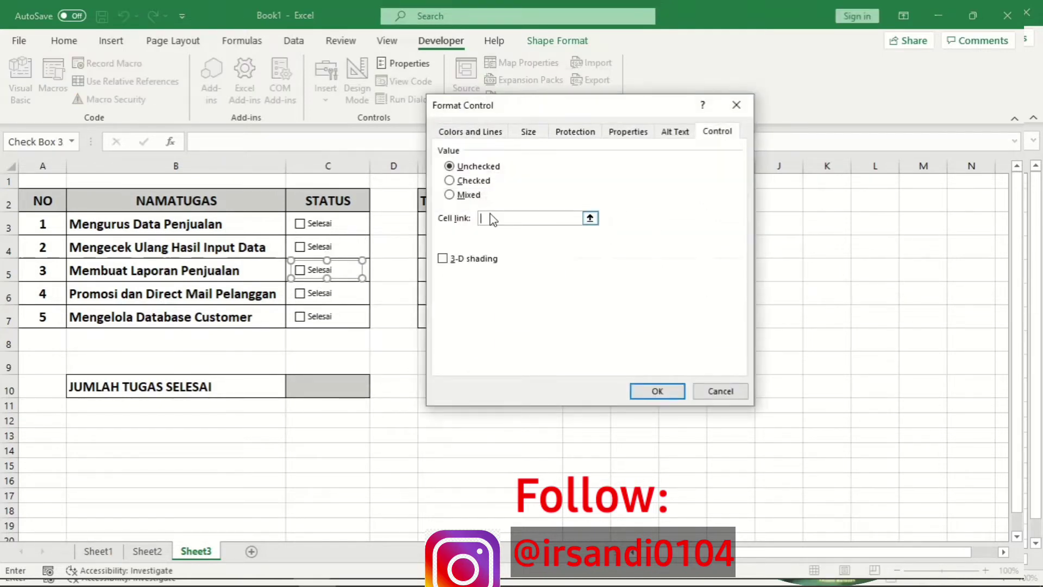
left_click(368, 276)
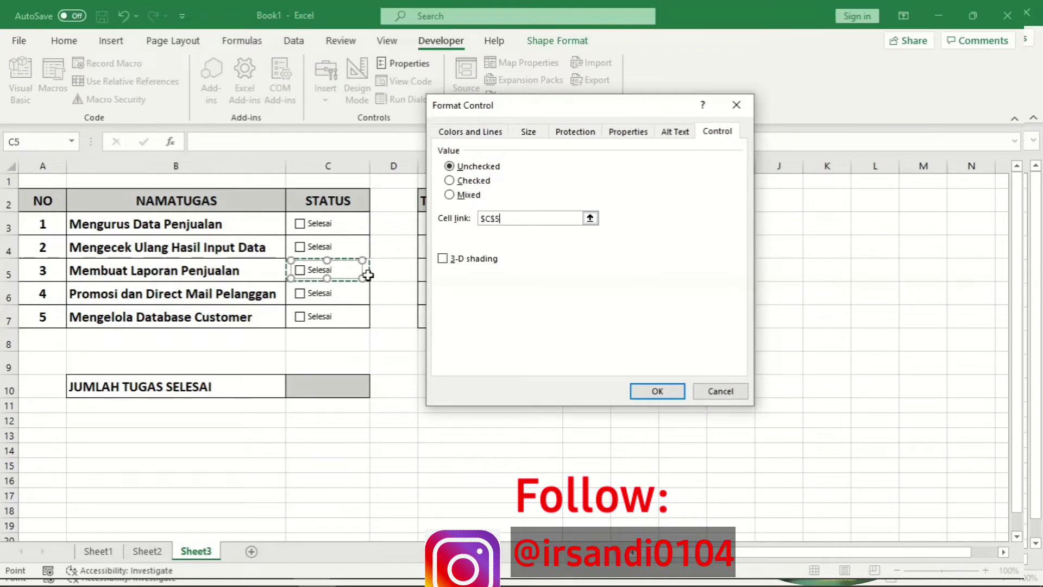
left_click(657, 391)
Link the fourth Selesai checkbox to cell C6, correcting a mistaken D6 reference.
right_click(318, 297)
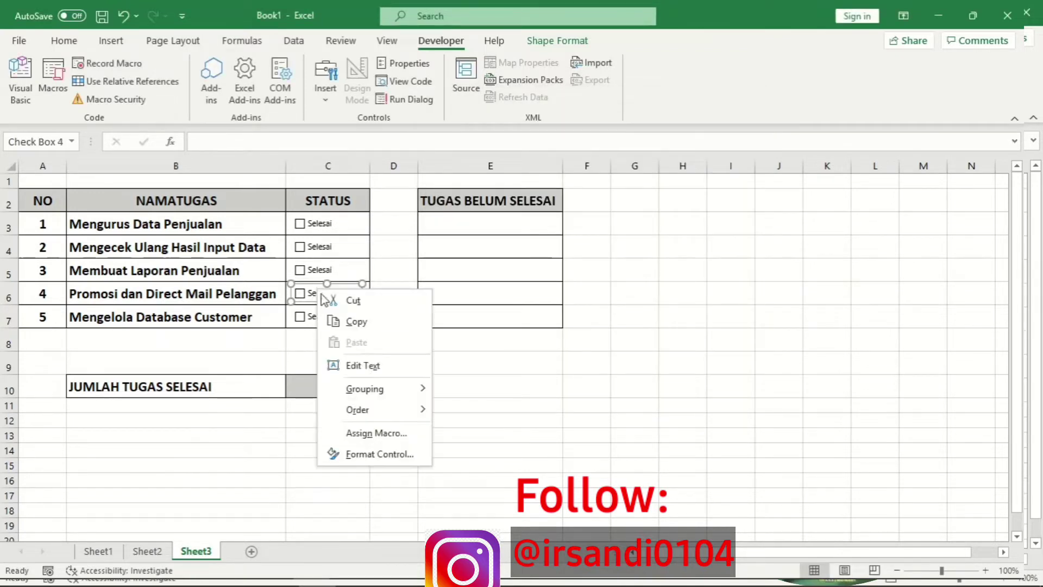
left_click(374, 455)
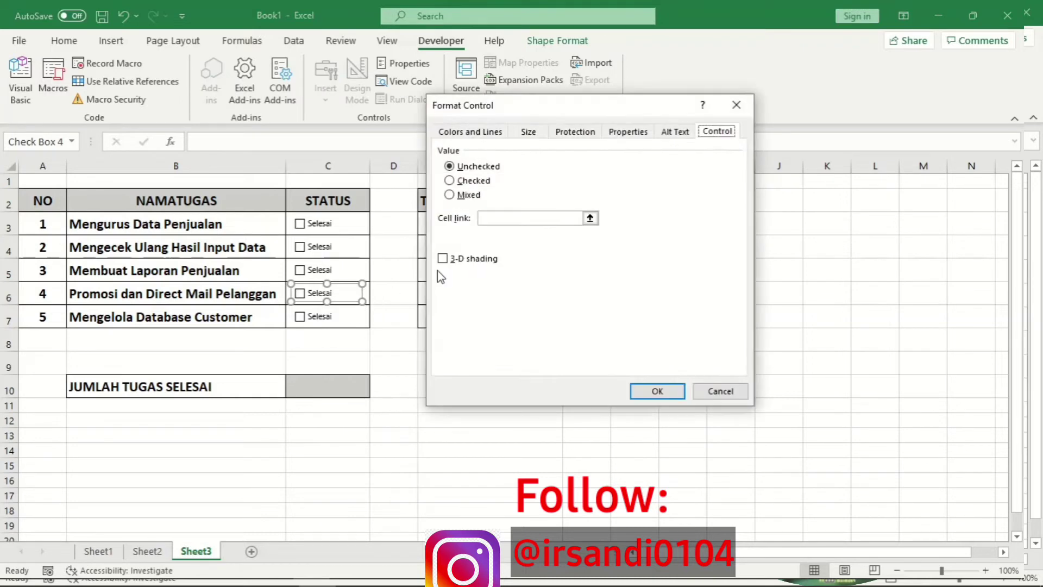
left_click(509, 223)
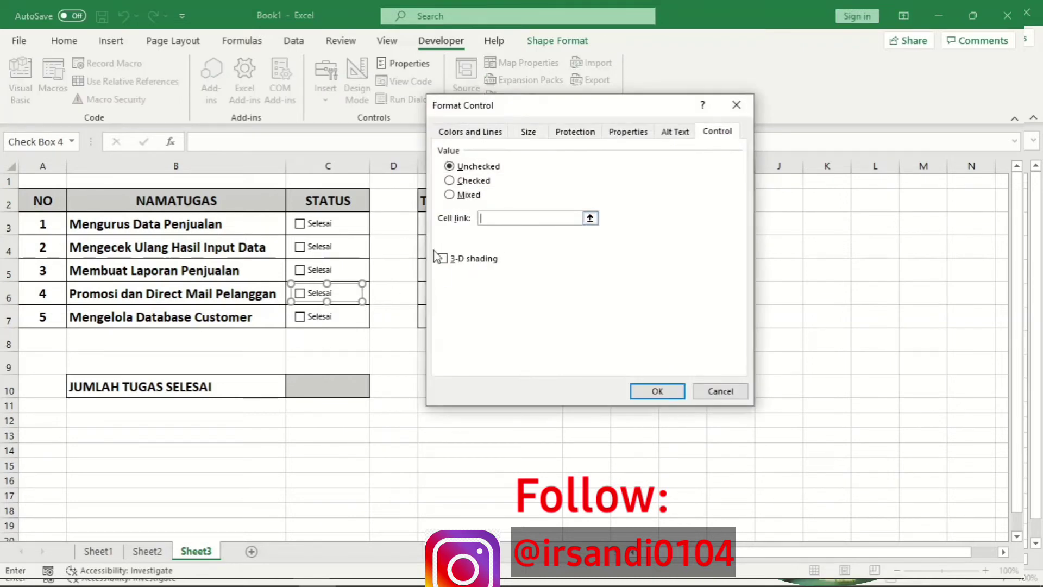
left_click(372, 295)
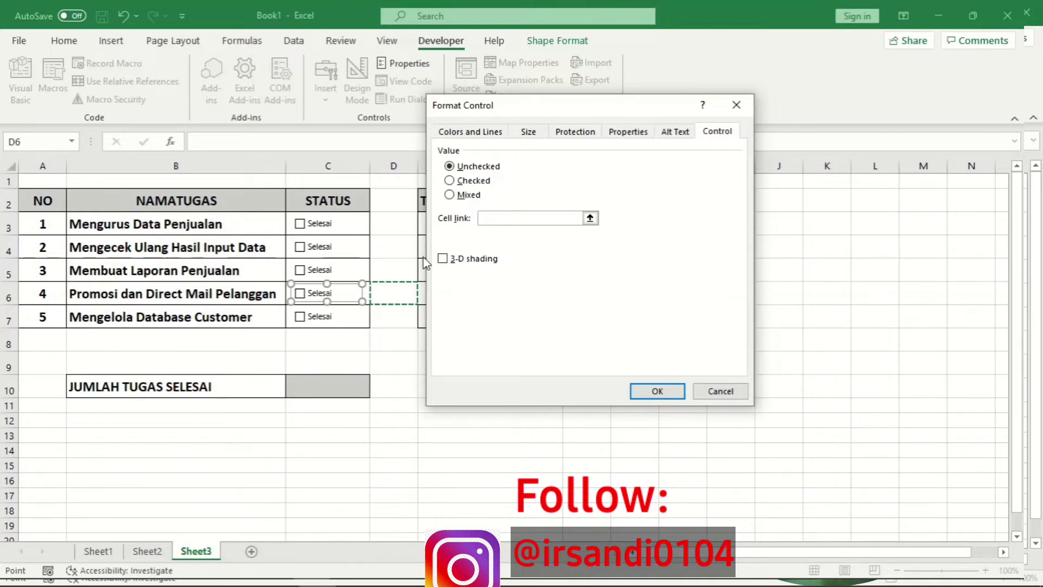
key("BackSpace")
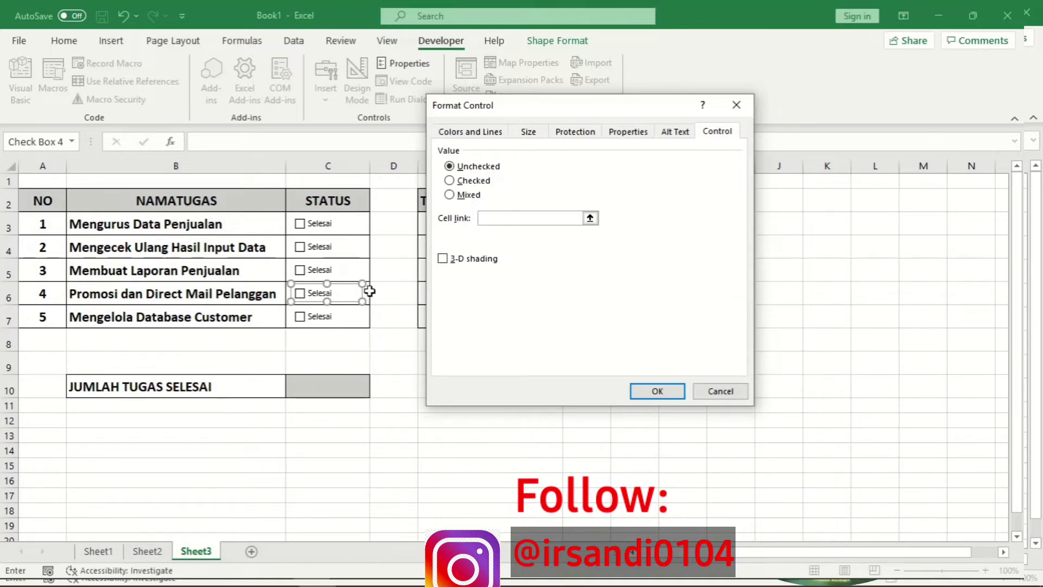
left_click(370, 292)
left_click(657, 391)
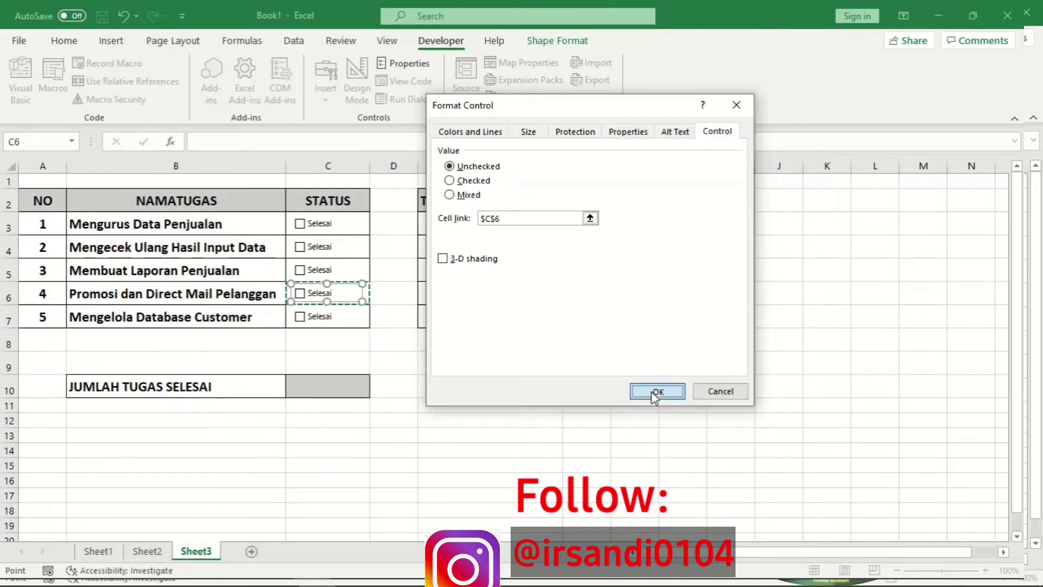
Link the fifth Selesai checkbox to cell C7.
right_click(322, 315)
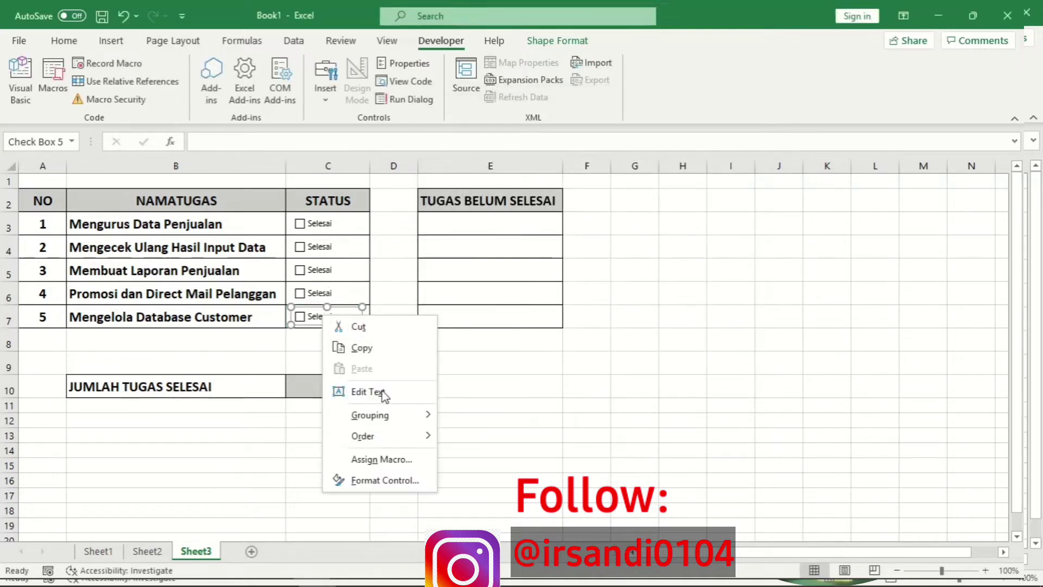
left_click(350, 478)
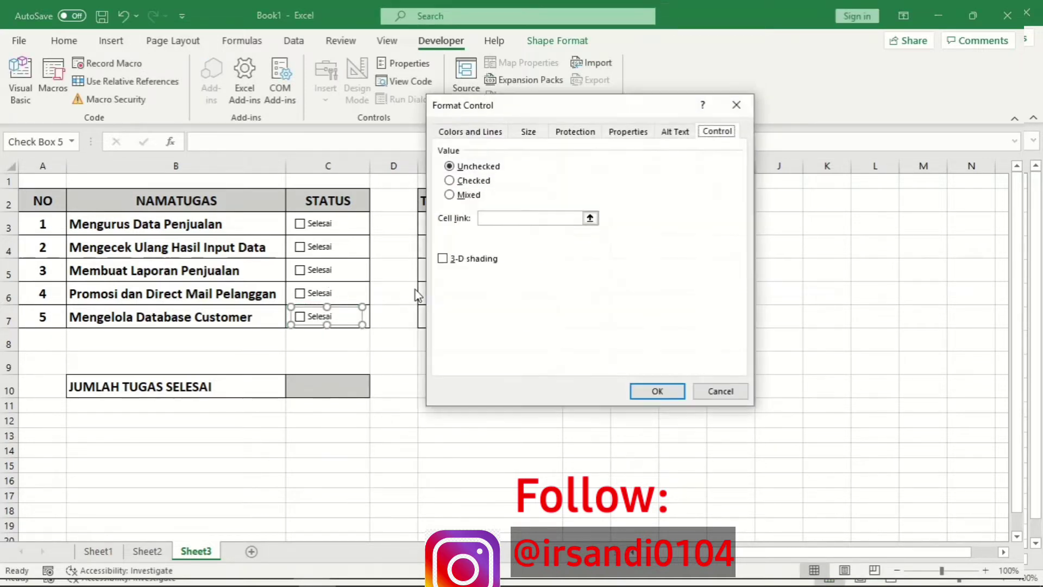
left_click(486, 218)
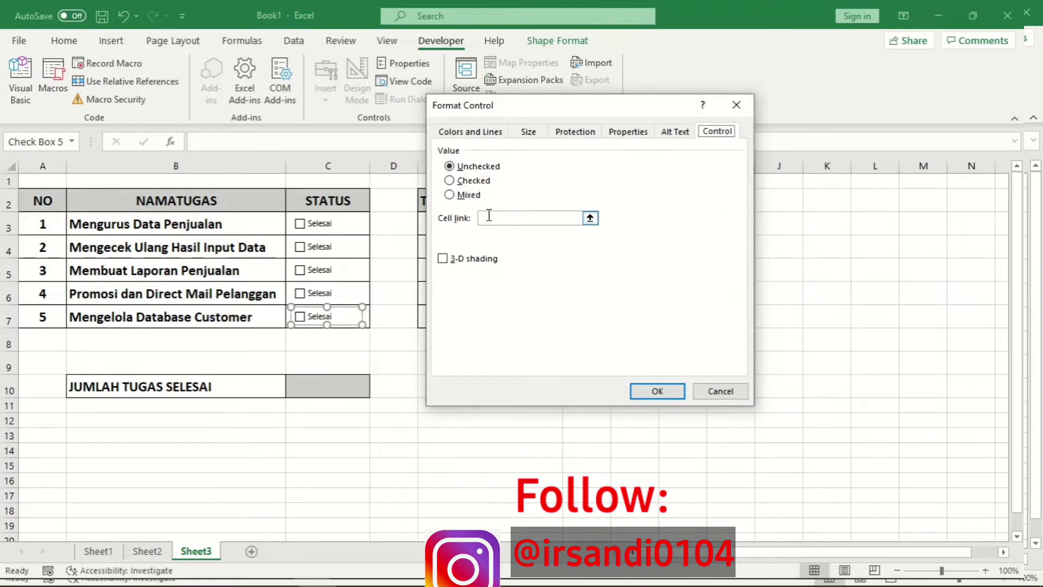
left_click(368, 317)
left_click(657, 391)
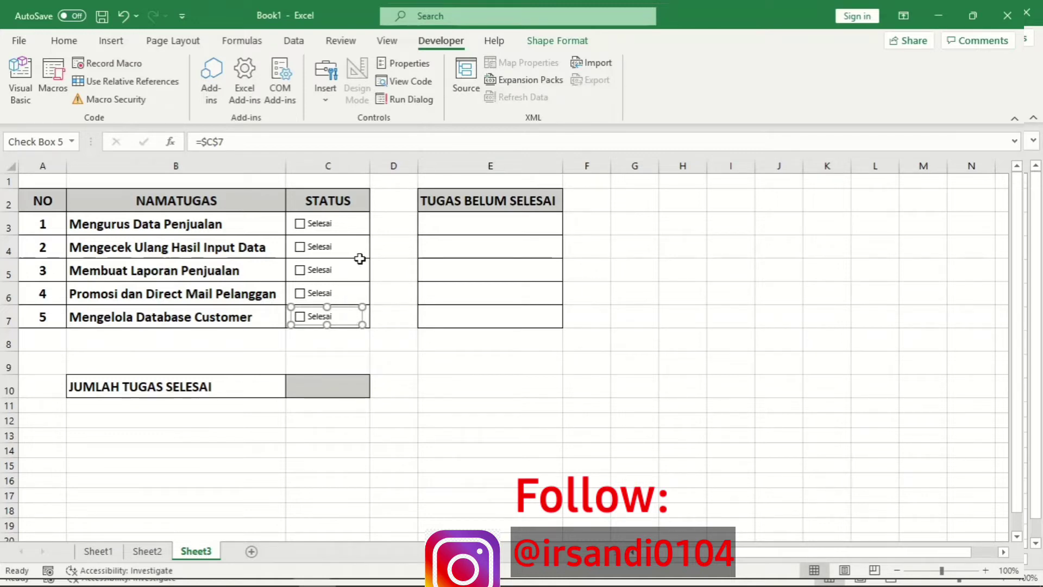
left_click(381, 281)
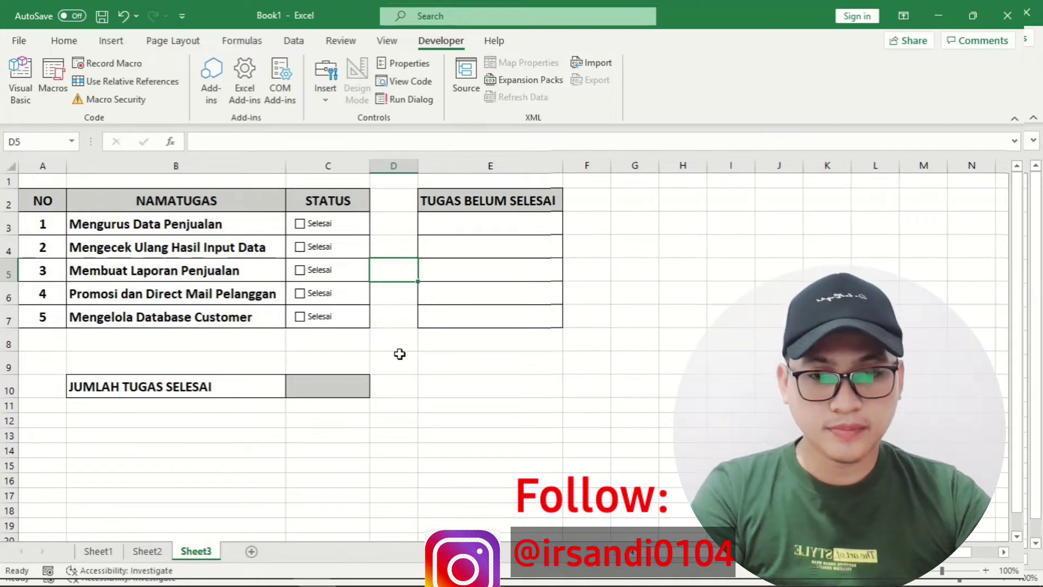
Toggle the checkboxes to confirm TRUE/FALSE in C3:C7, leaving only task 1 ticked.
left_click(386, 301)
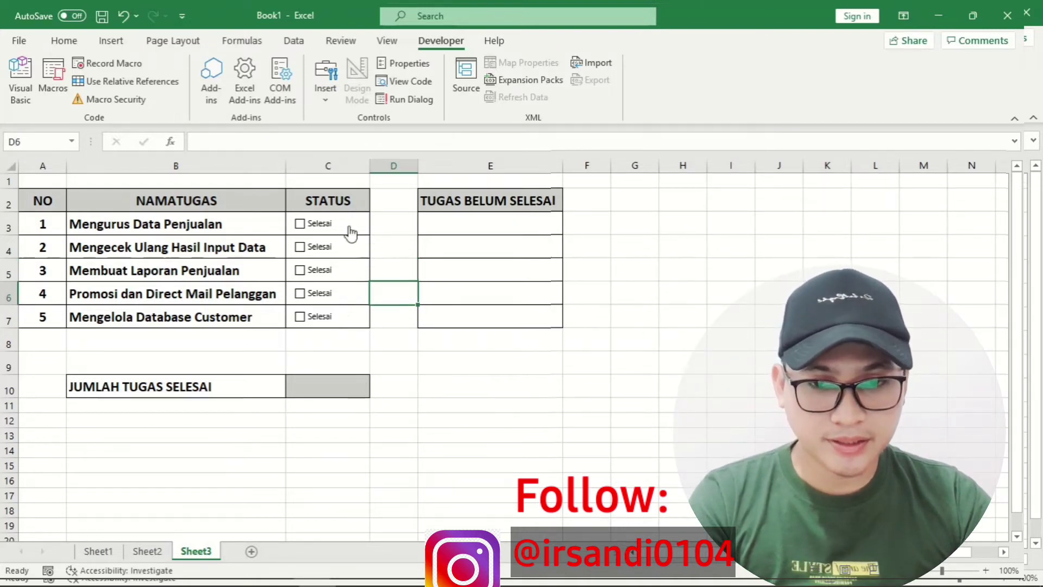
left_click(302, 225)
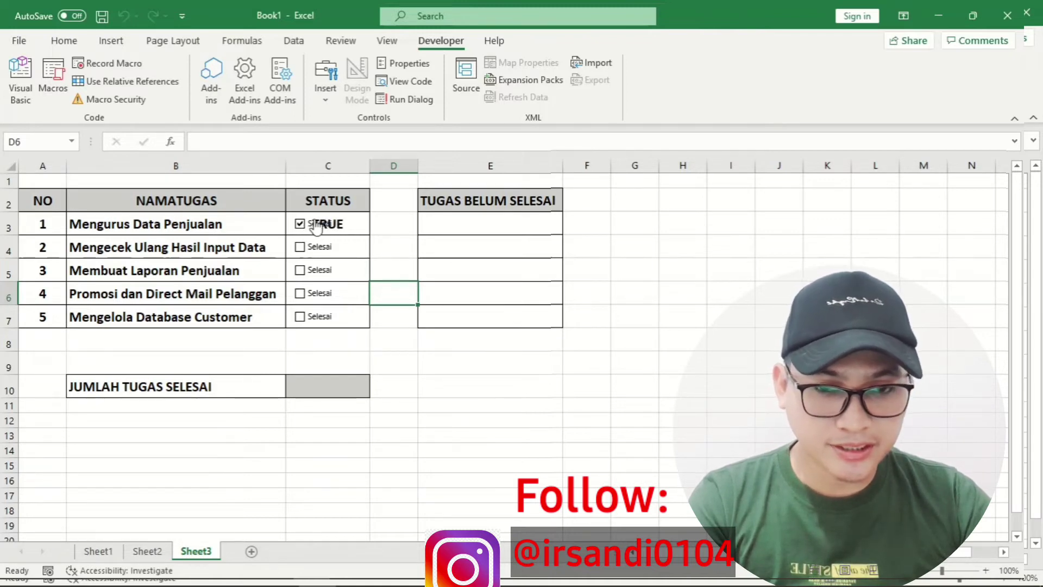
left_click(301, 248)
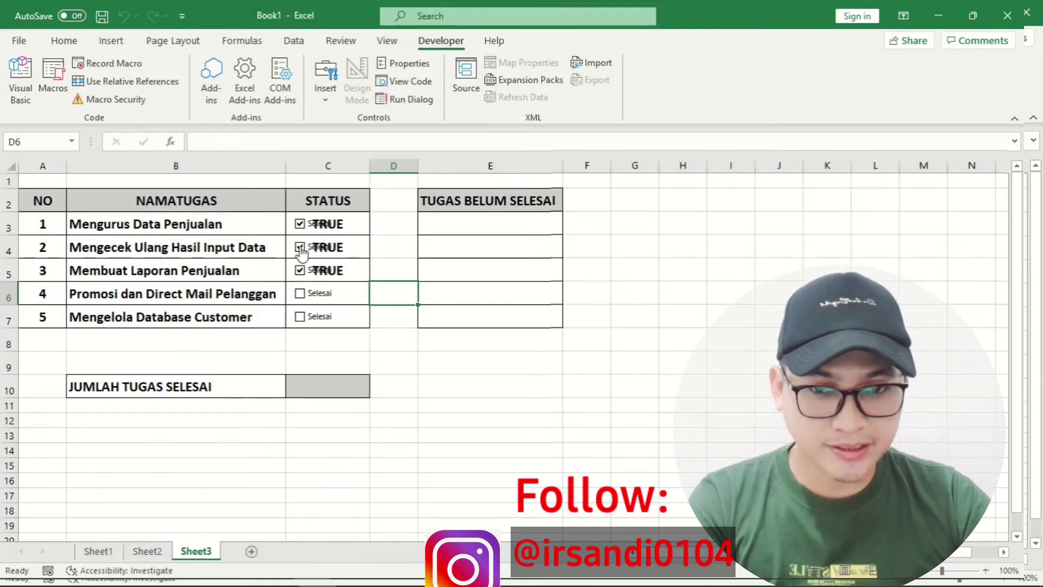
left_click(301, 248)
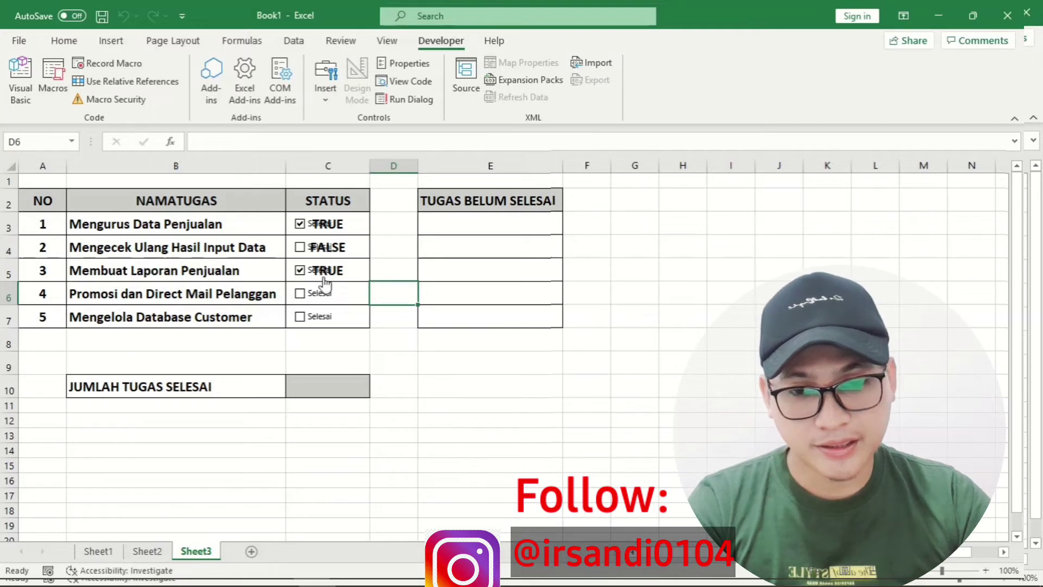
left_click(300, 317)
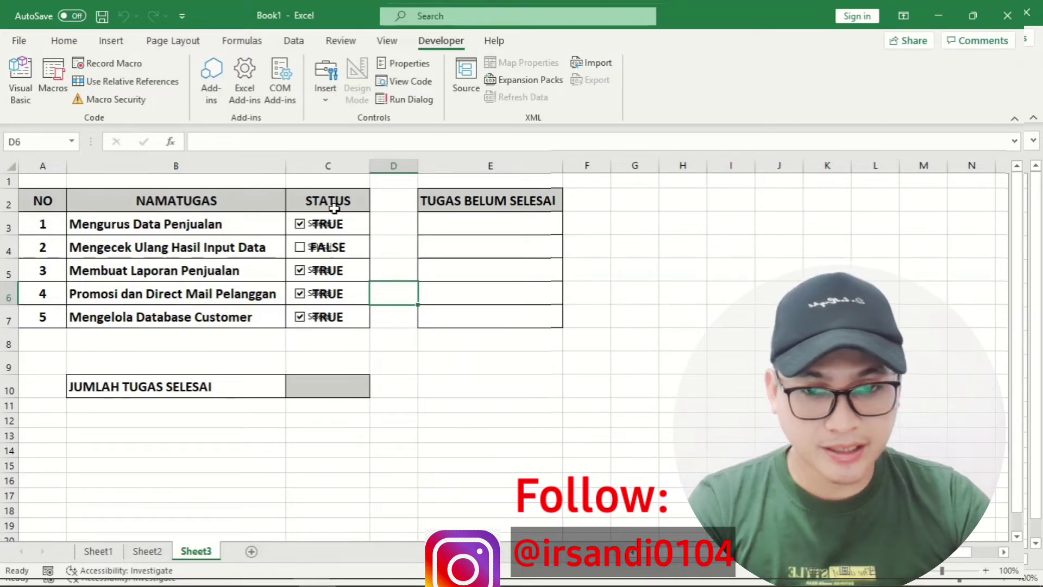
left_click(301, 271)
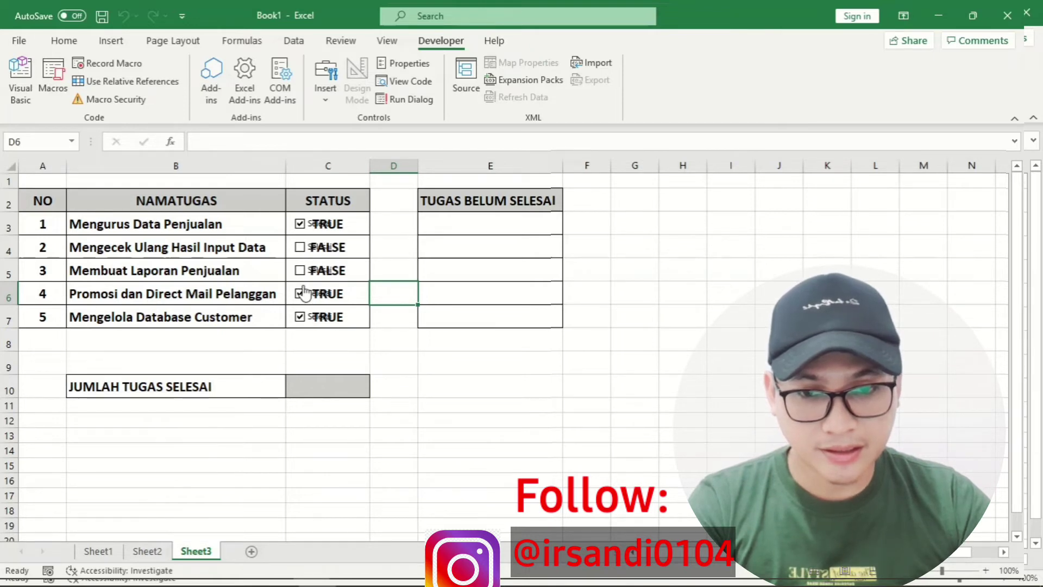
left_click(300, 294)
left_click(302, 317)
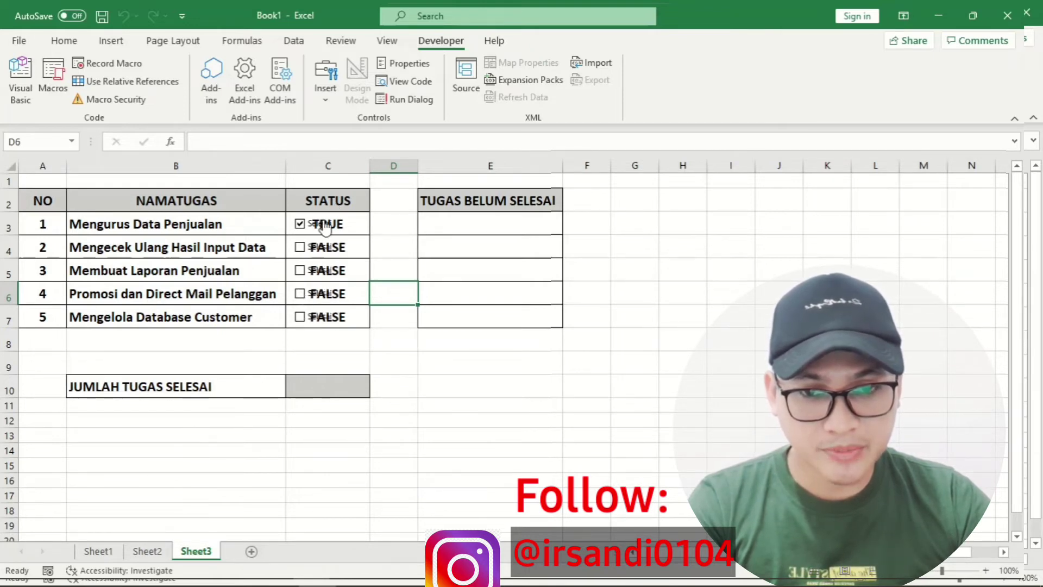
left_click(364, 212)
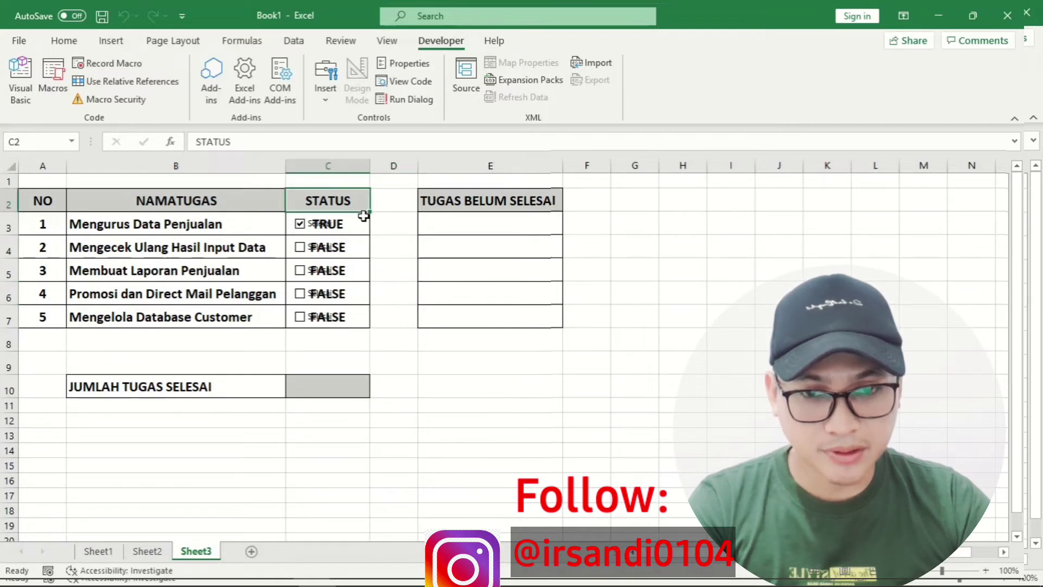
Give cells C3:C7 a white font colour so the TRUE/FALSE values disappear.
left_click_drag(364, 220, 364, 310)
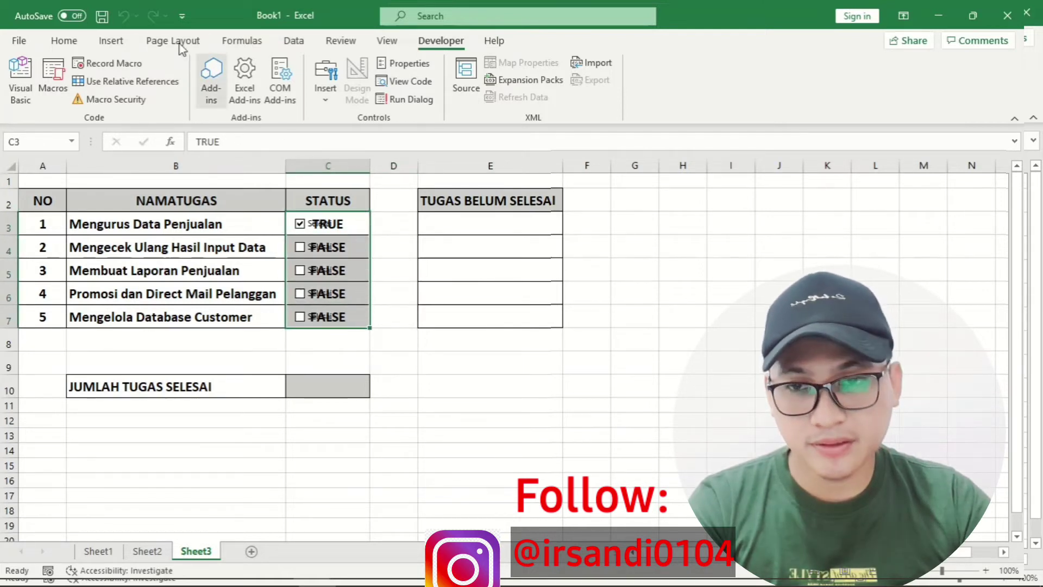
left_click(76, 42)
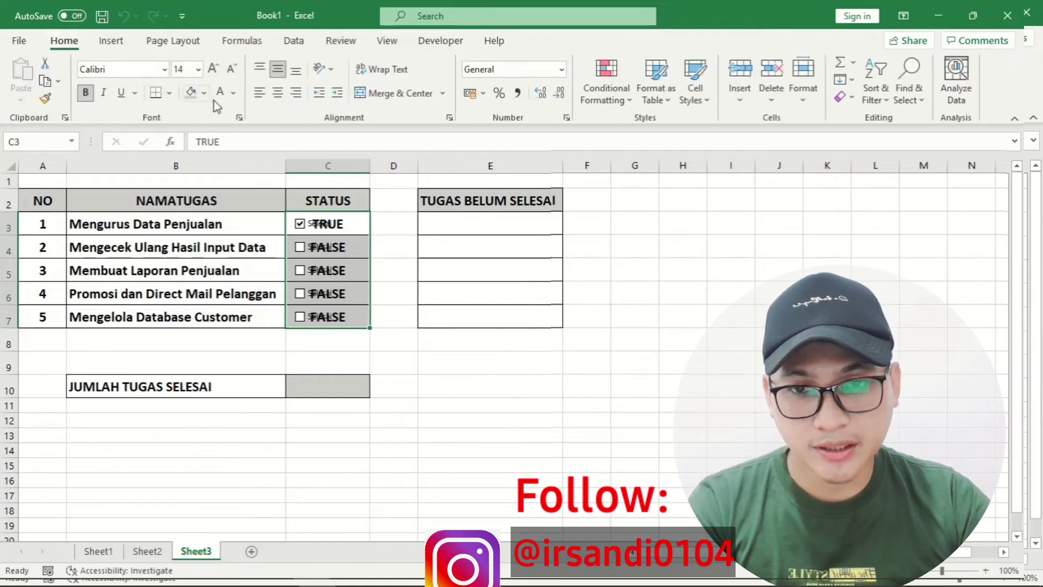
left_click(236, 98)
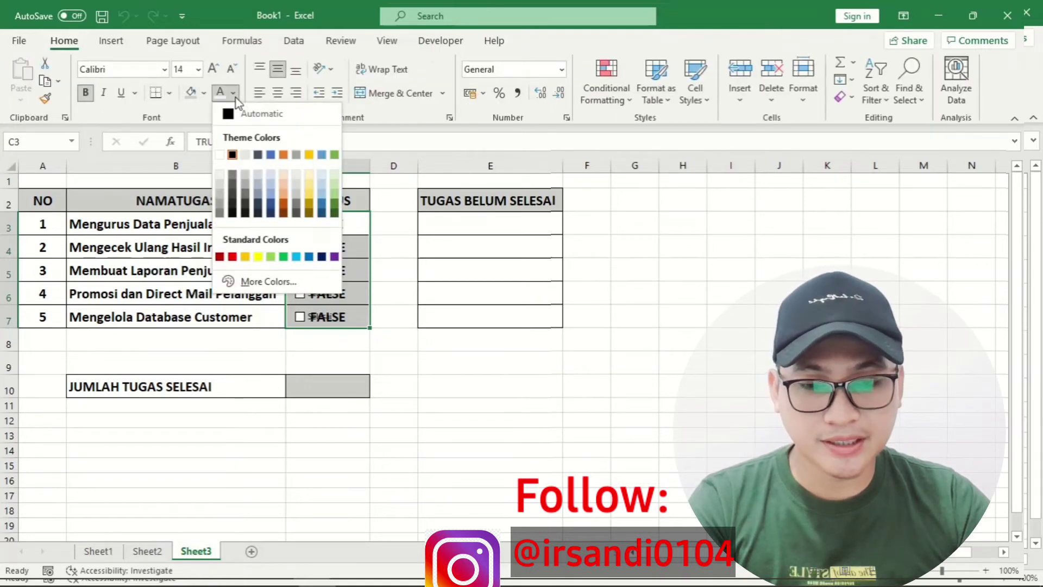
left_click(229, 173)
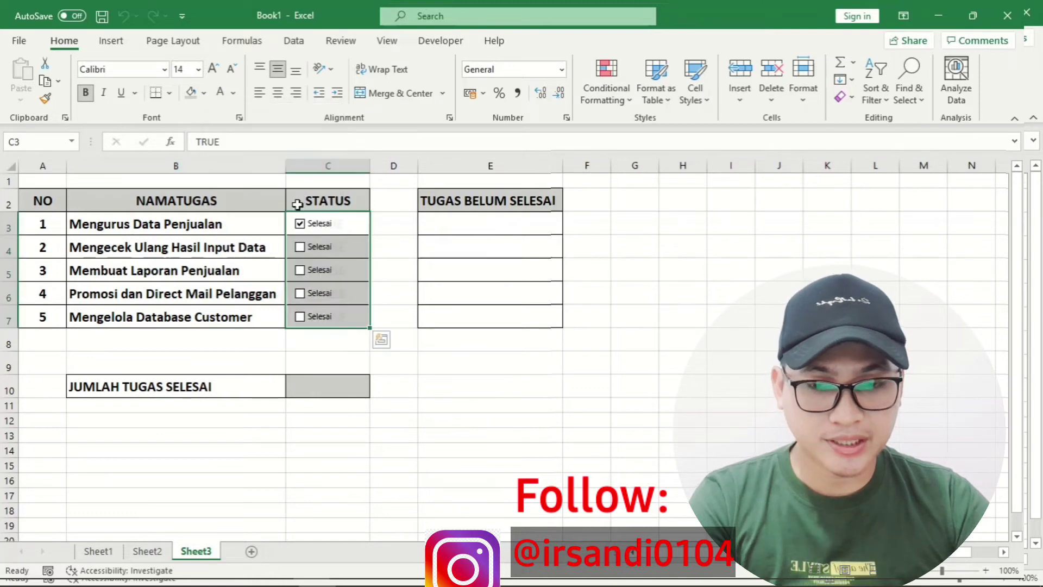
left_click(433, 365)
Test the checkboxes, ending with tasks 1–3 ticked and tasks 4 and 5 unticked.
left_click(300, 247)
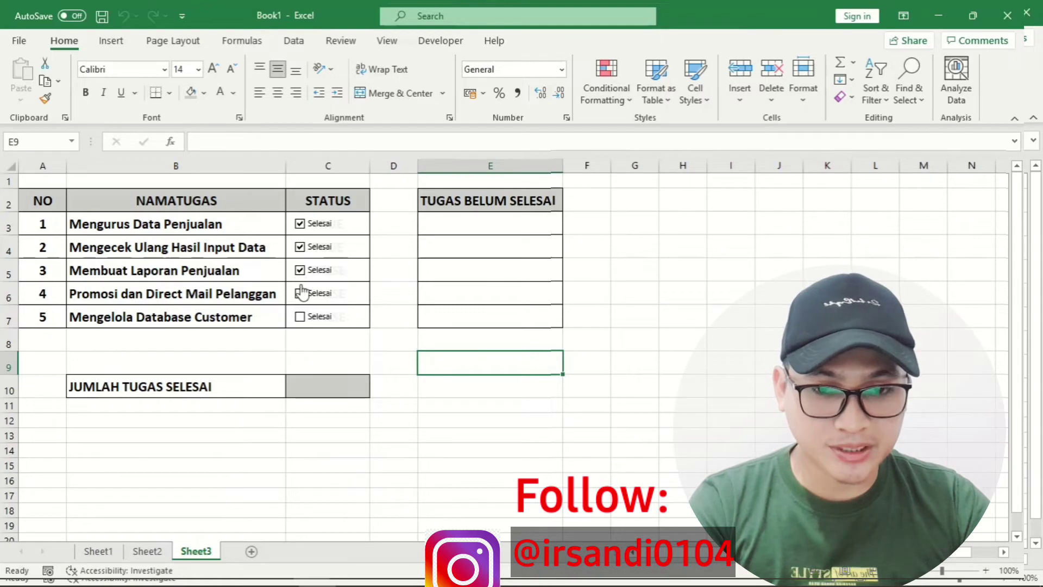
left_click(300, 293)
left_click(300, 247)
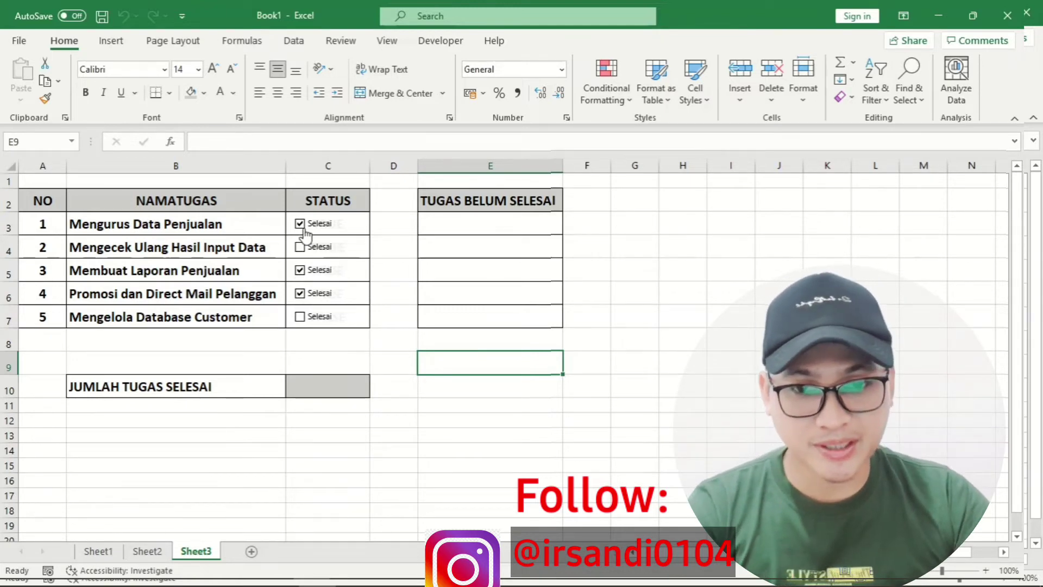
left_click(300, 227)
left_click(299, 290)
left_click(299, 270)
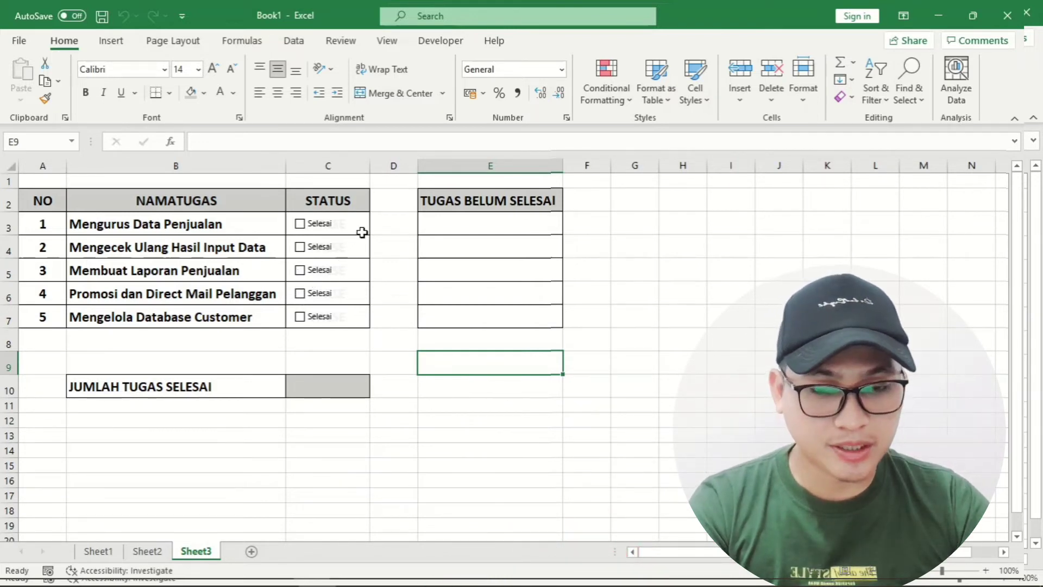
left_click(300, 224)
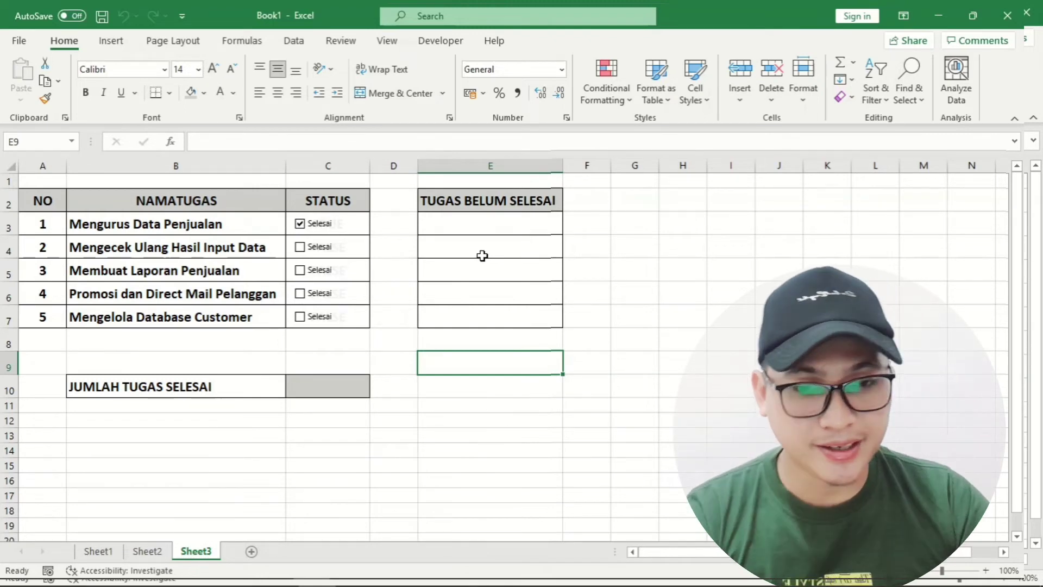
left_click(477, 216)
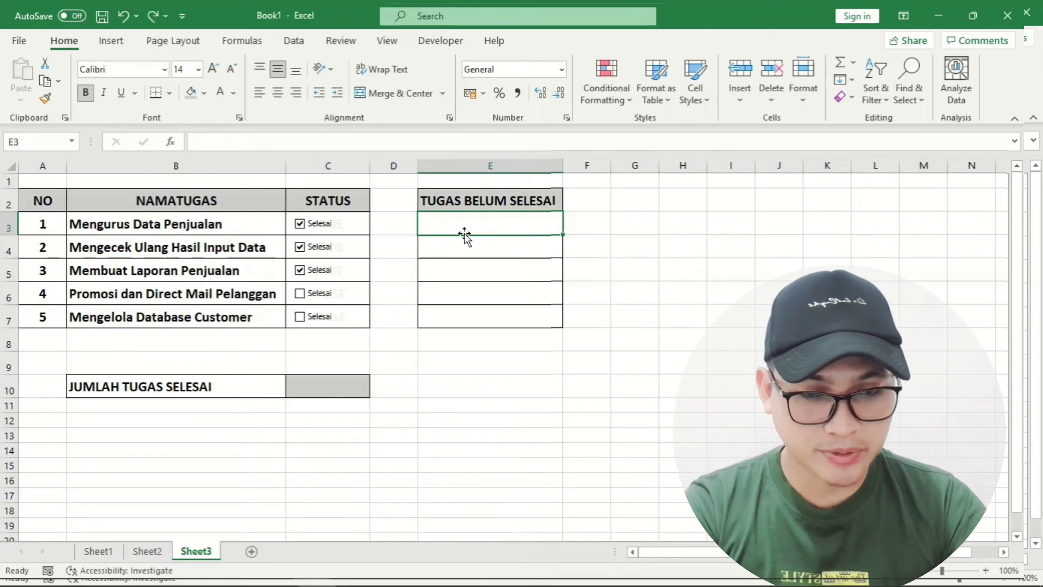
Enter =FILTER(B3:B7;C3:C7=FALSE) in E3 to list the unfinished tasks.
type("=fi")
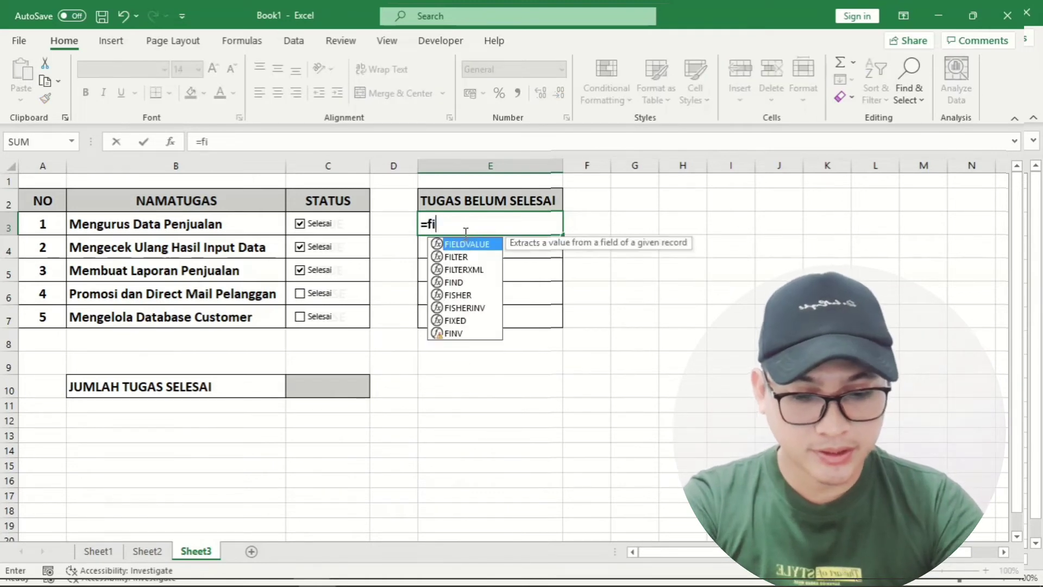
type("lter")
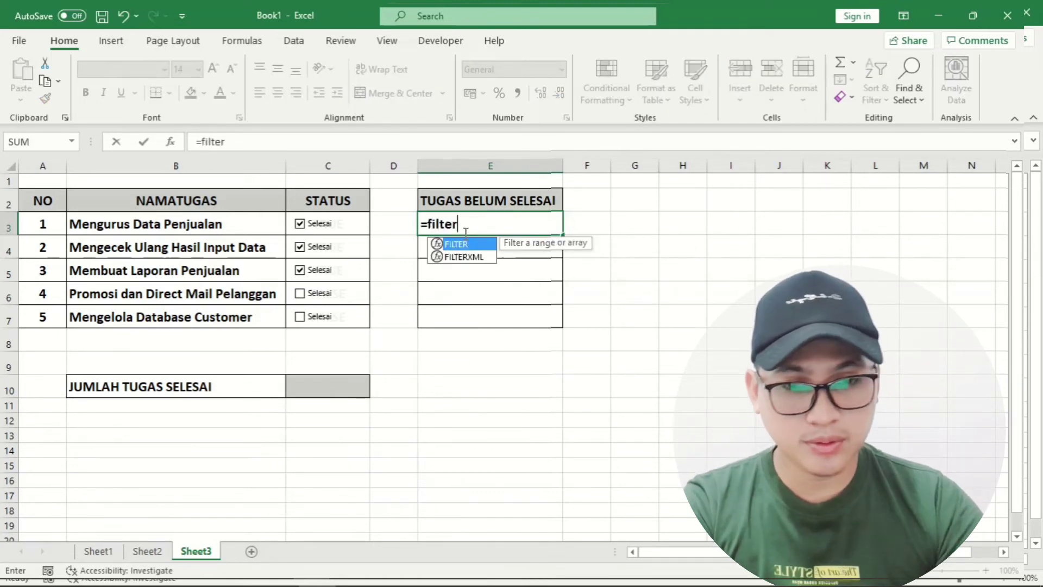
type("(")
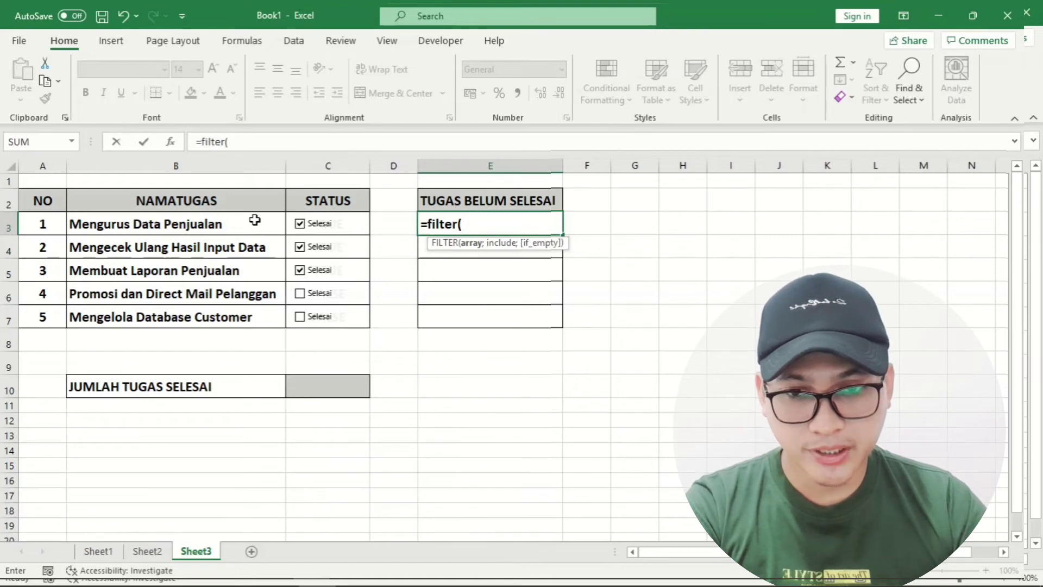
left_click_drag(255, 220, 249, 297)
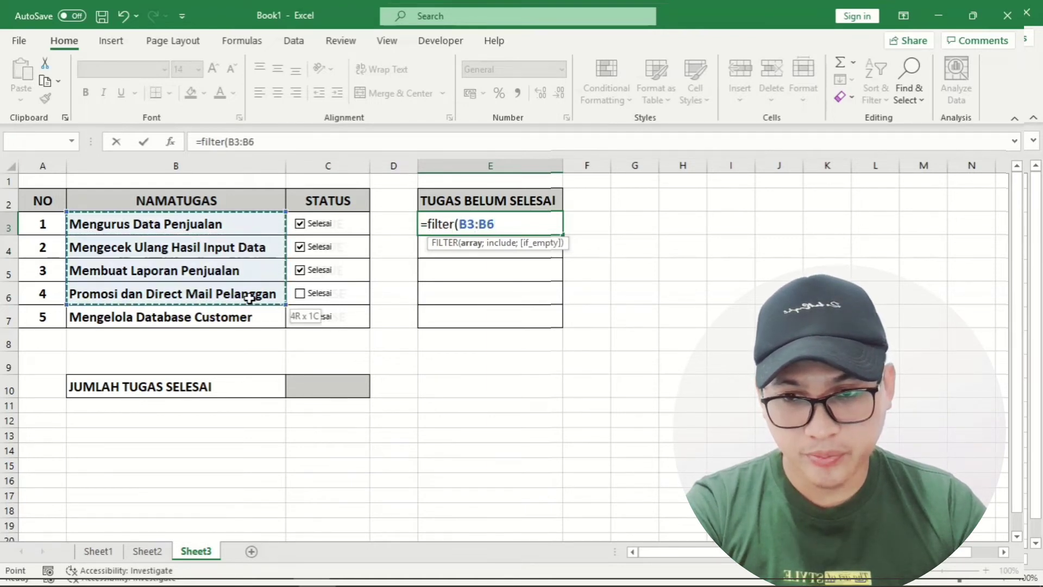
left_click_drag(249, 298, 253, 317)
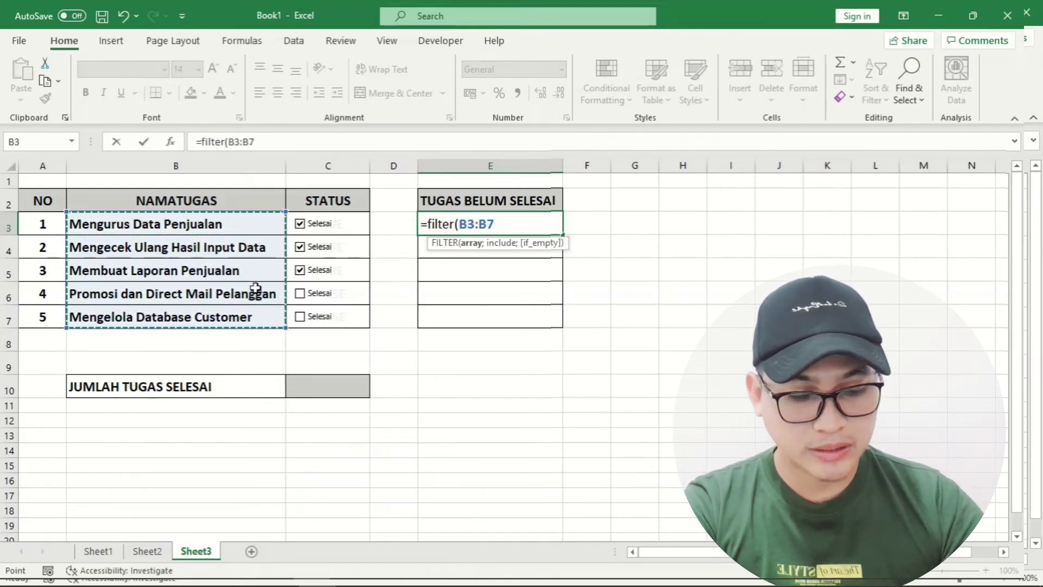
type(";")
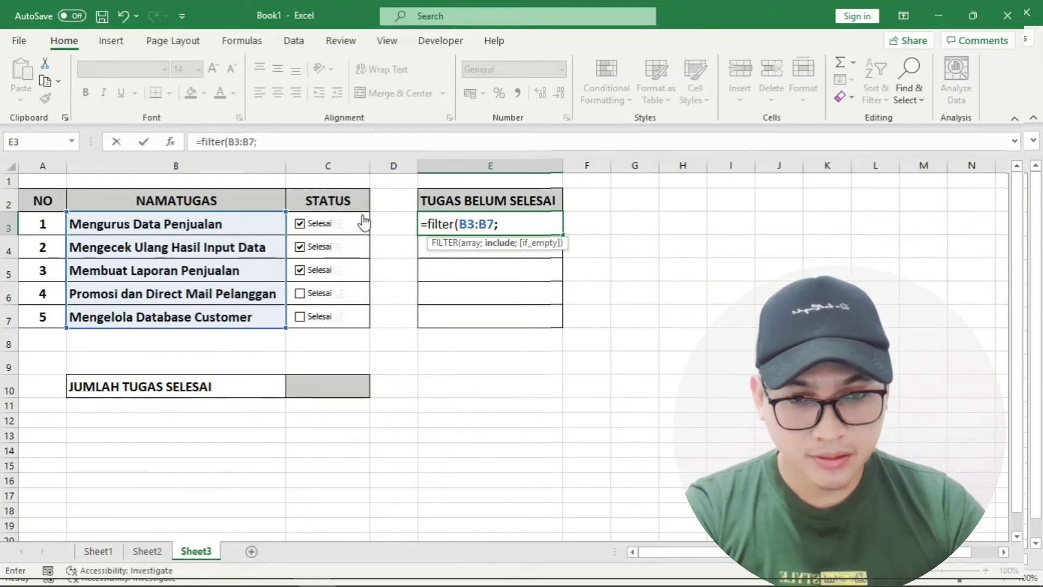
left_click_drag(362, 214, 362, 281)
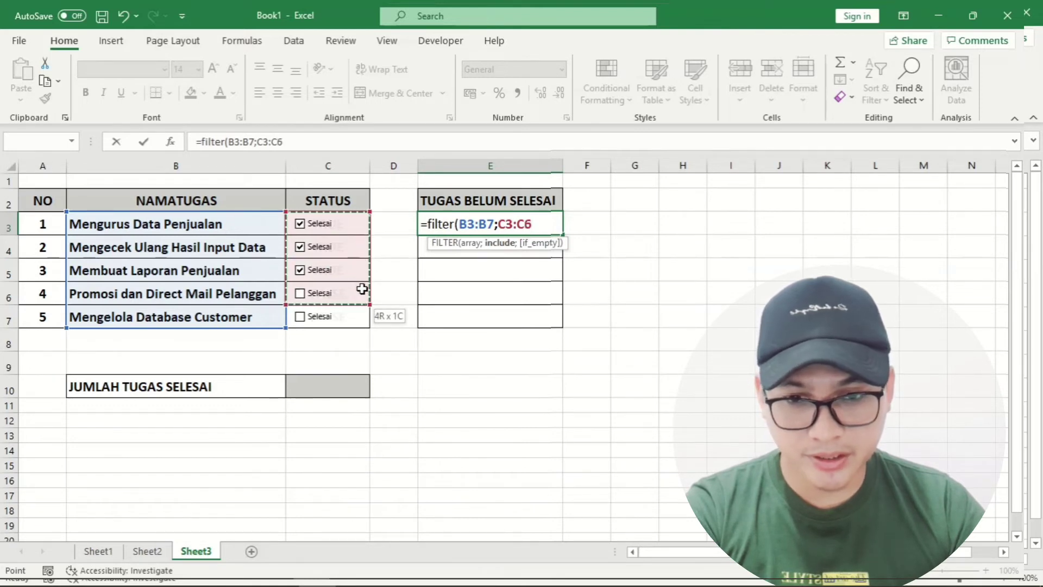
left_click_drag(362, 281, 364, 318)
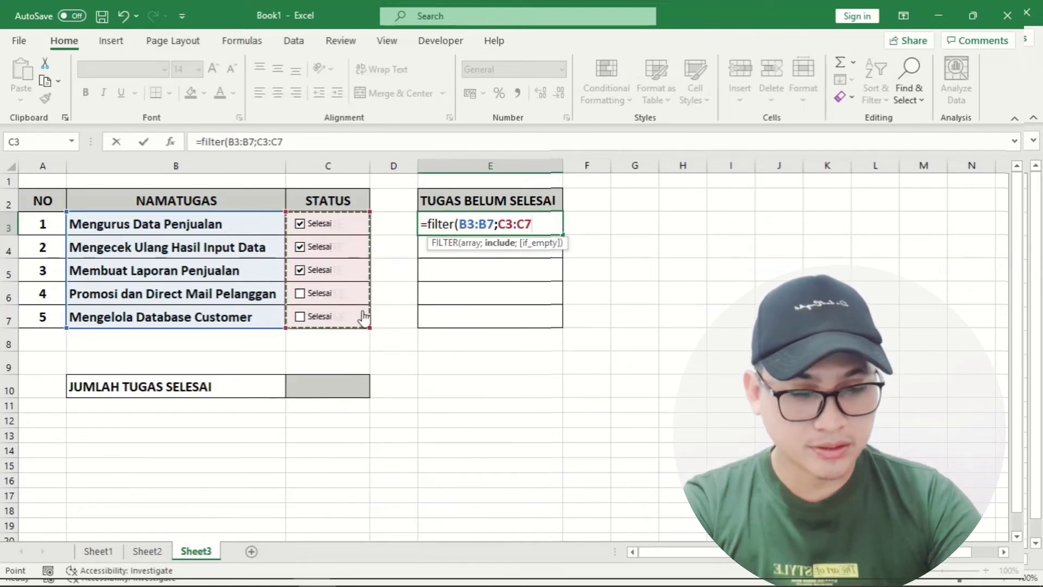
type("=")
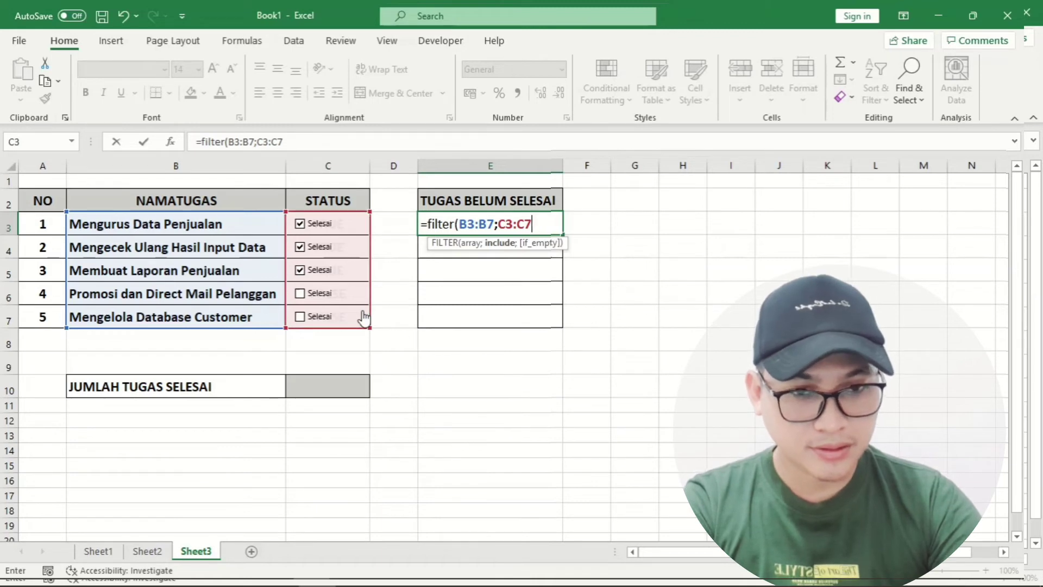
type("fa")
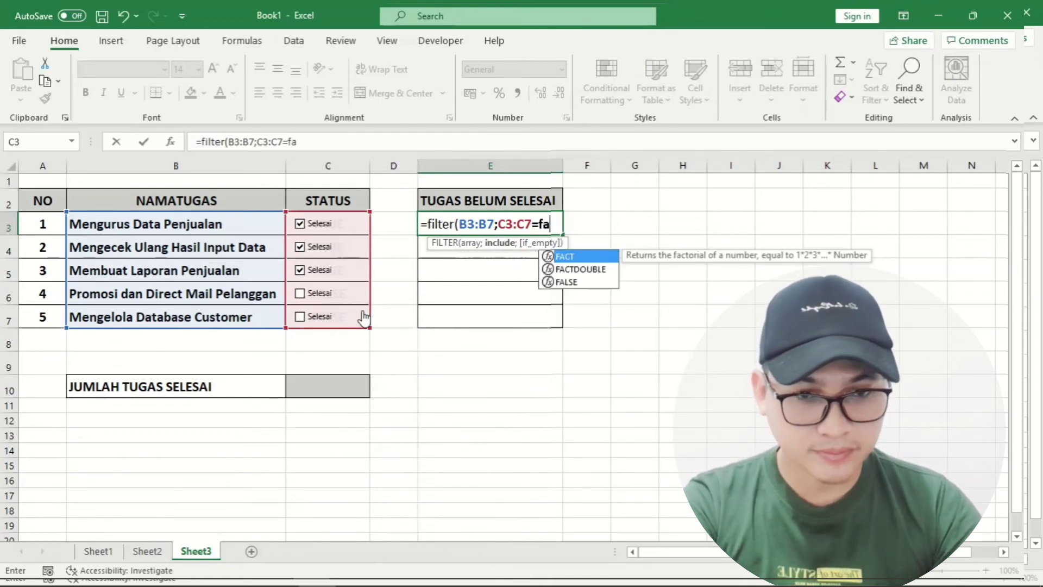
type("lse)")
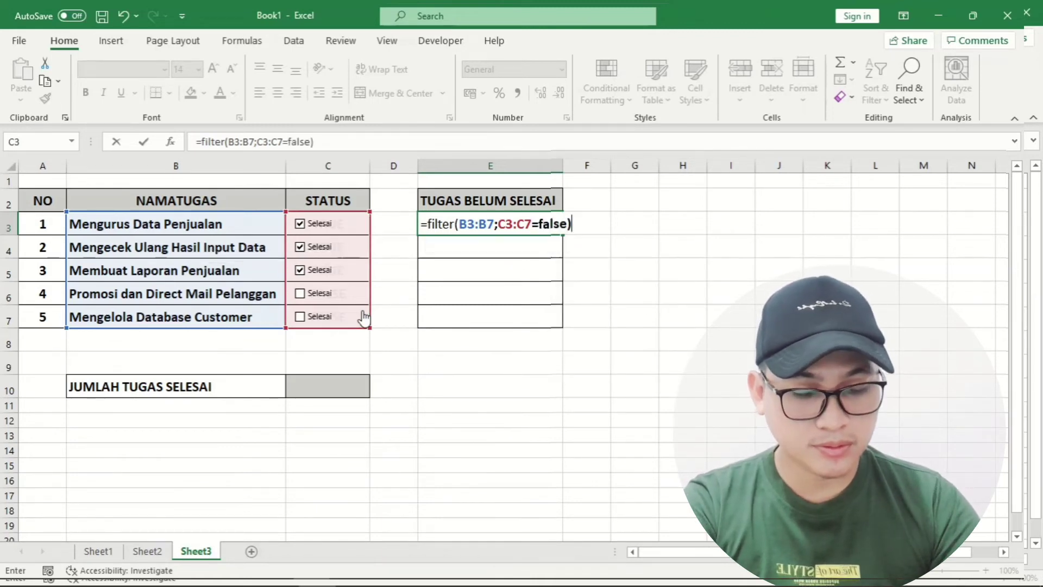
key("Return")
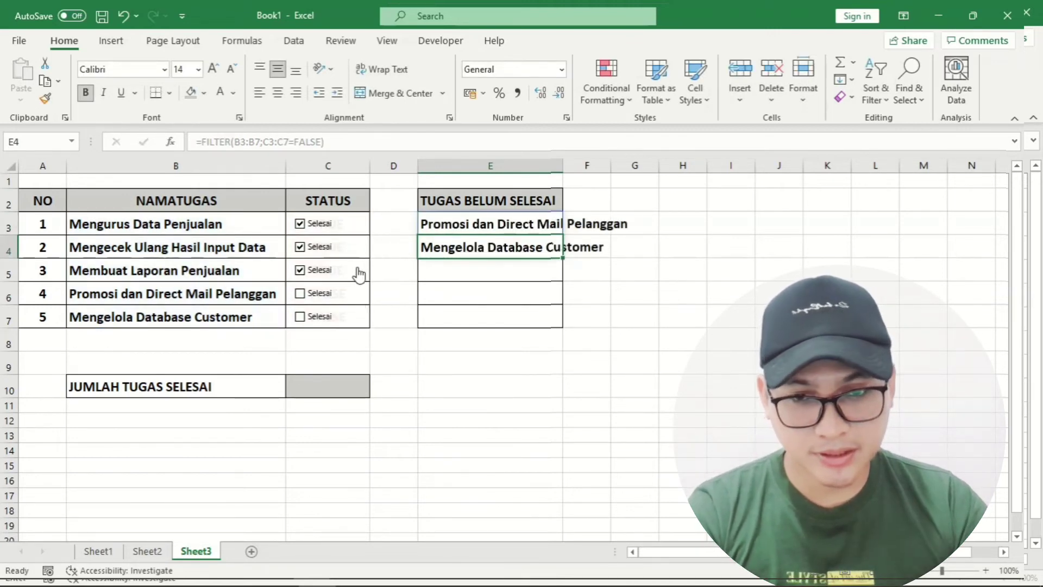
Untick tasks 2 and 3 and autofit column E to the longest task name.
left_click(302, 271)
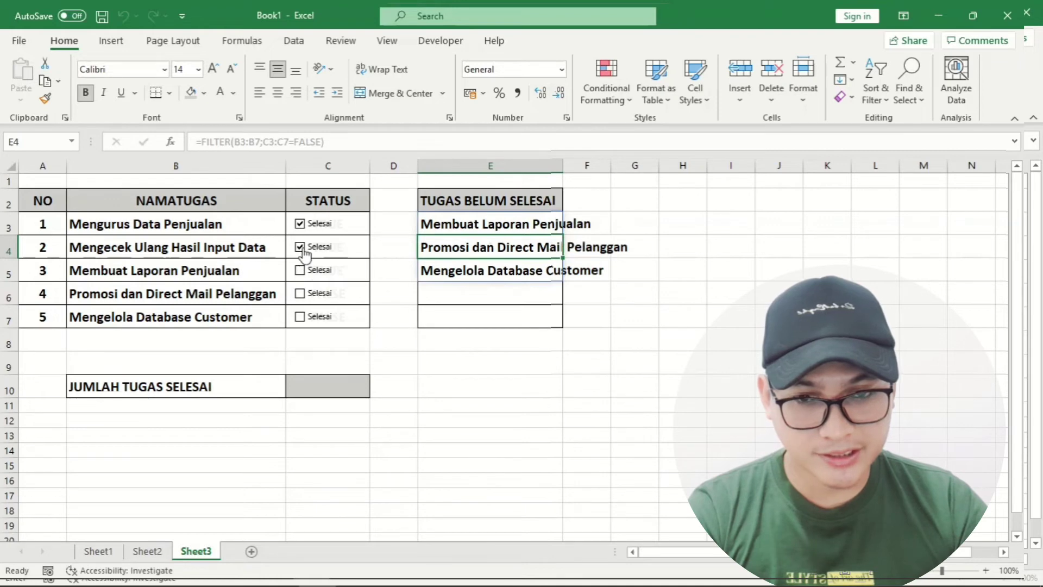
left_click(302, 249)
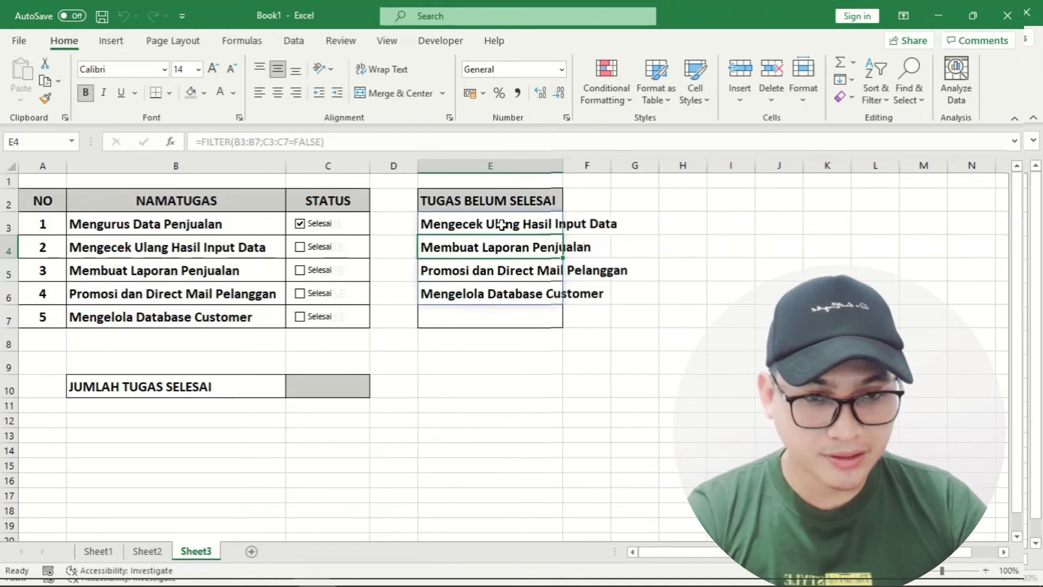
double_click(569, 166)
left_click(518, 226)
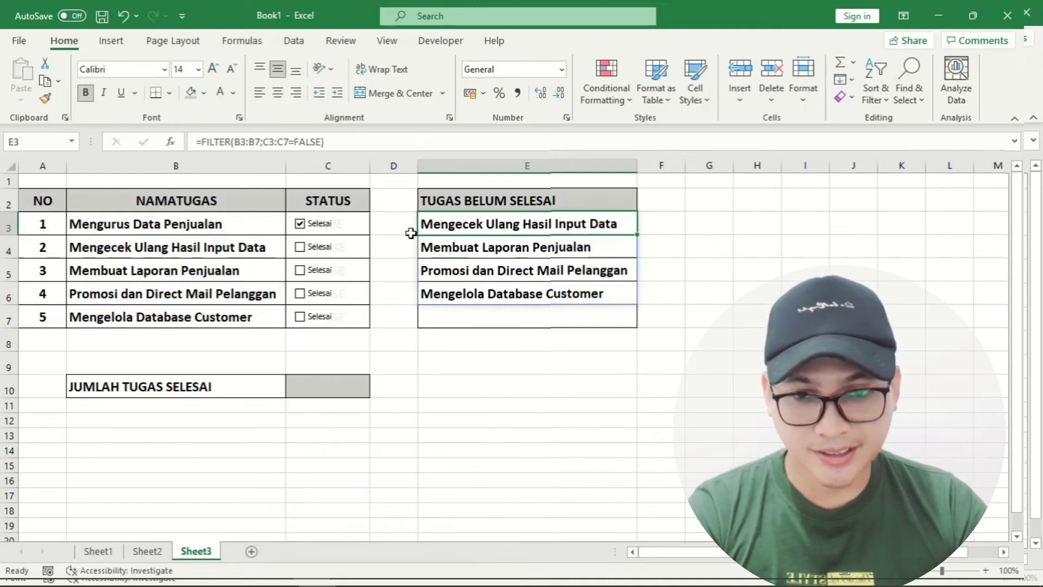
Re-tick tasks 2 and 3 and test task 4, leaving tasks 1–3 ticked.
left_click(301, 250)
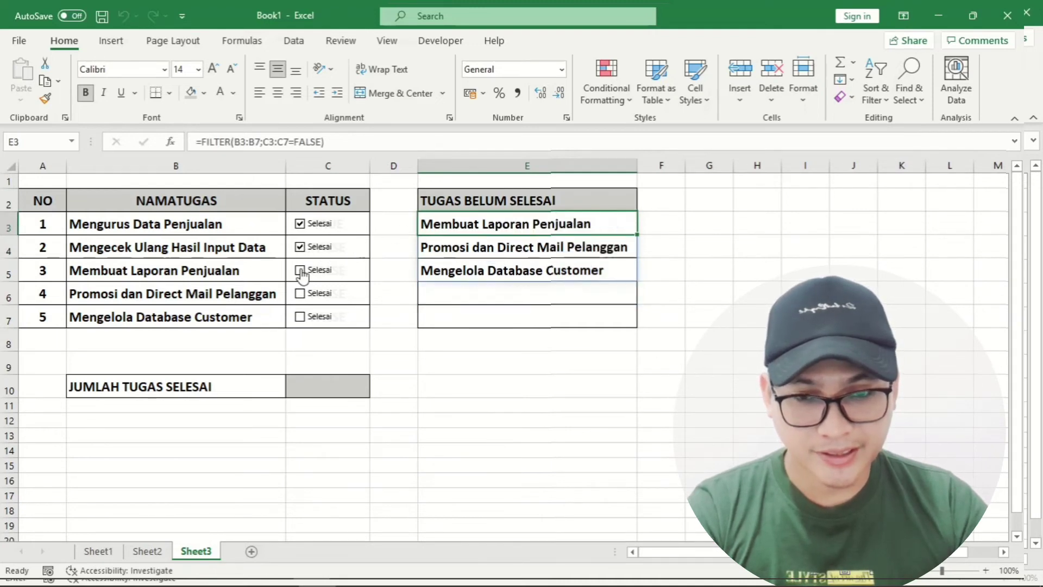
left_click(301, 273)
left_click(301, 294)
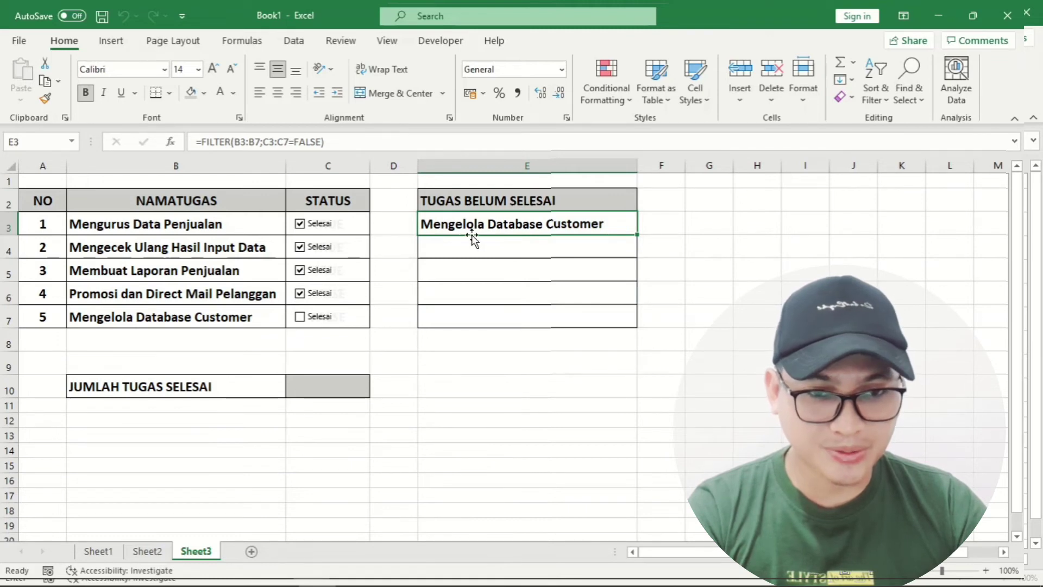
left_click(300, 294)
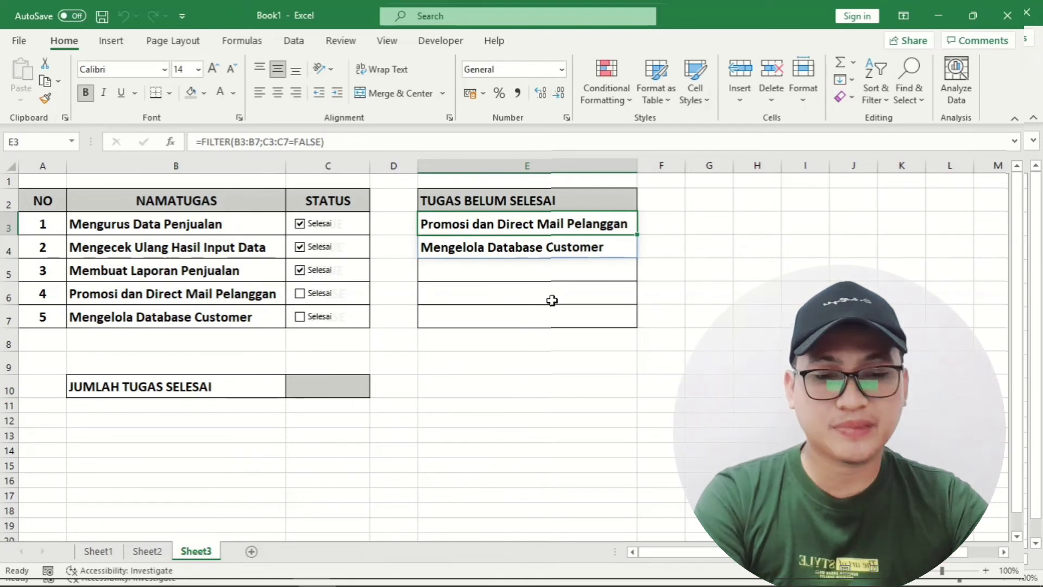
left_click(508, 385)
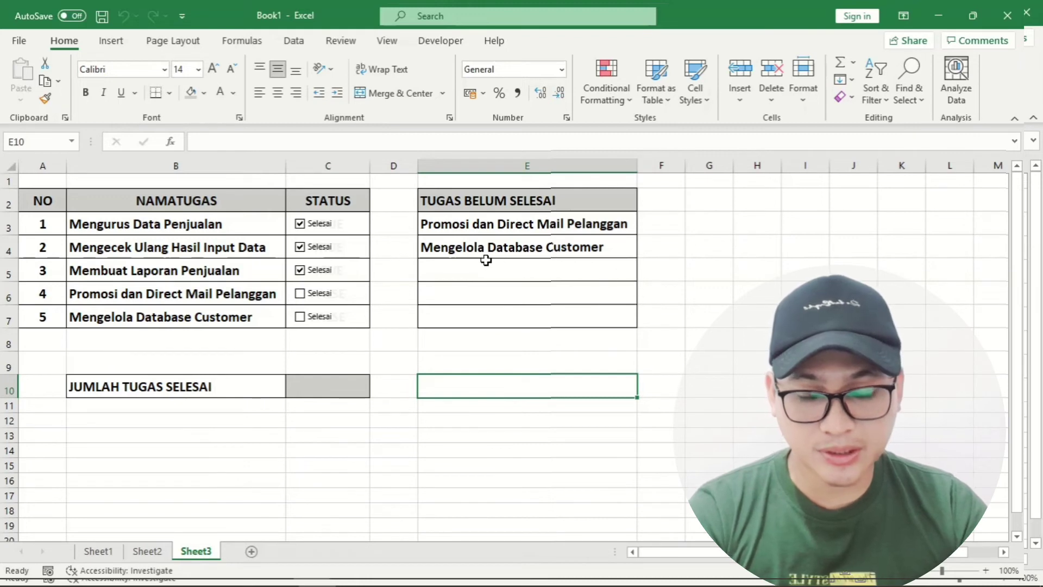
Enter =countif(C3:C7;True) in C10 so the JUMLAH TUGAS SELESAI count shows 3.
left_click(250, 392)
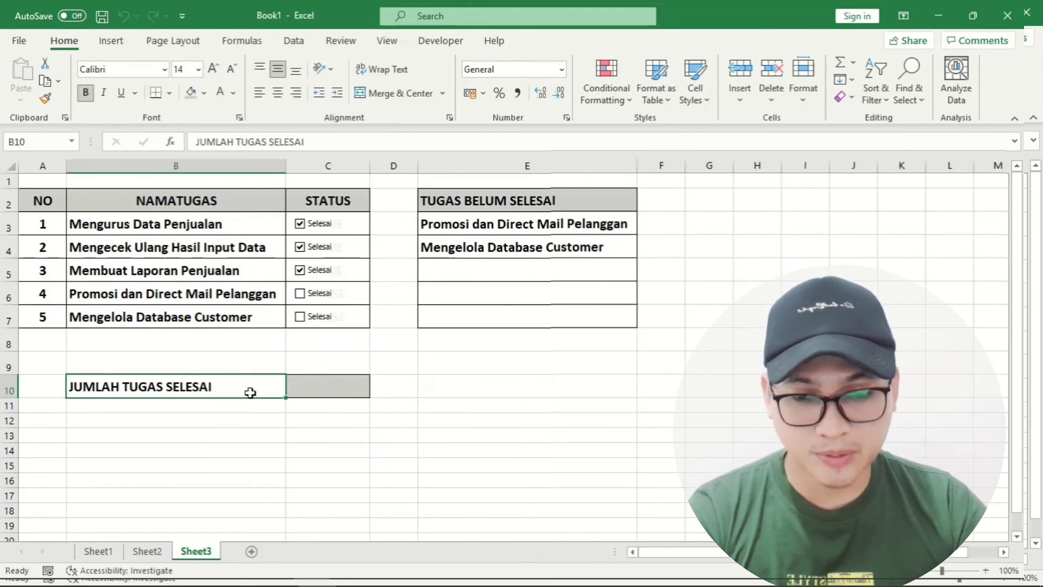
left_click(315, 390)
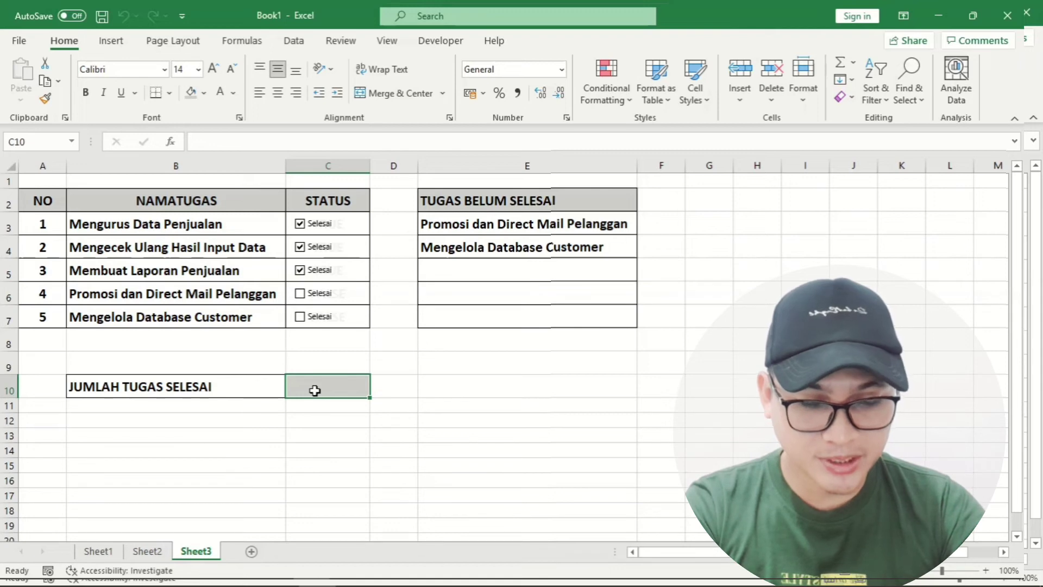
type("=")
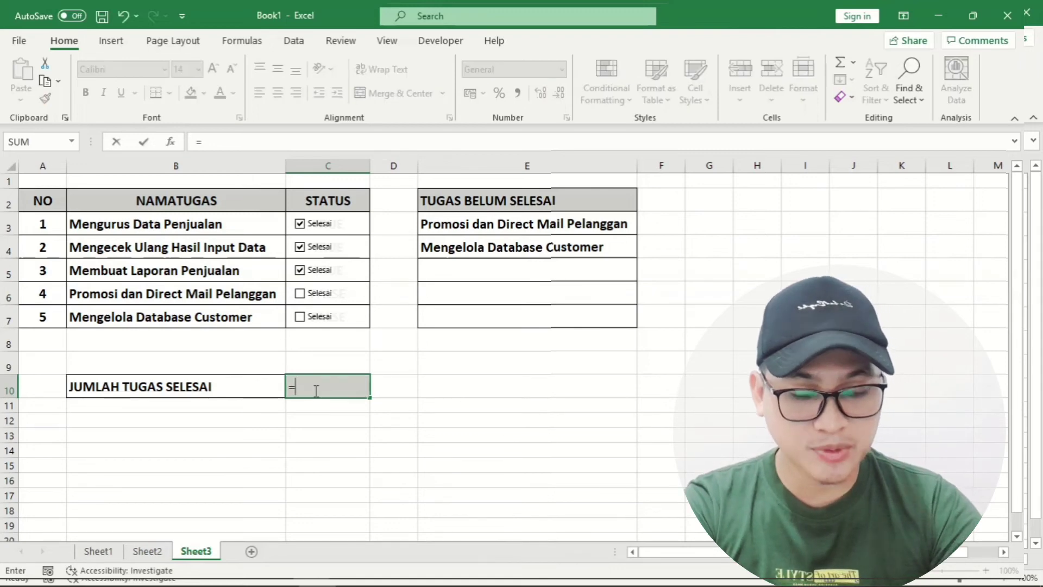
type("cou")
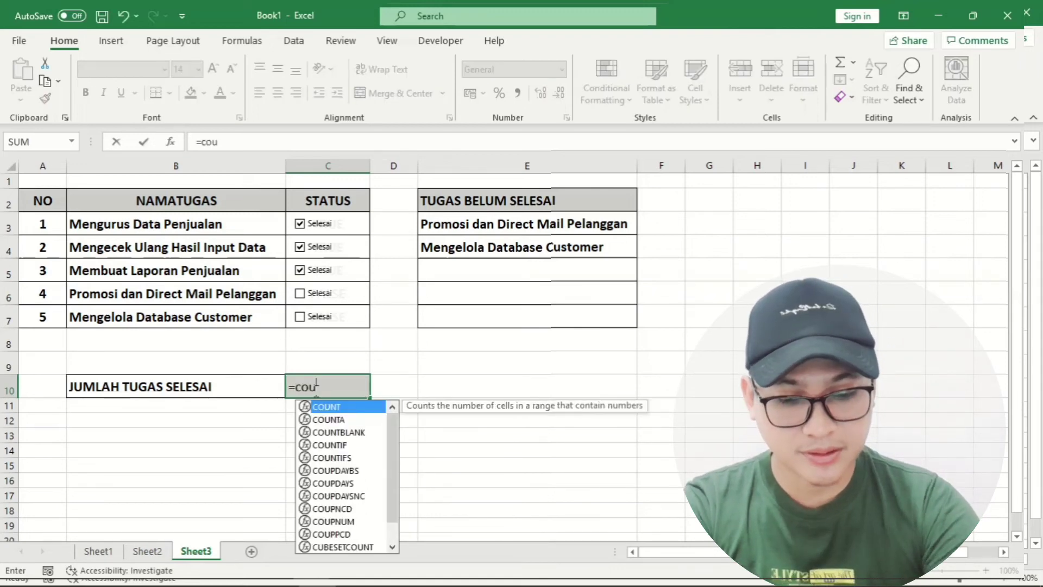
type("ntif")
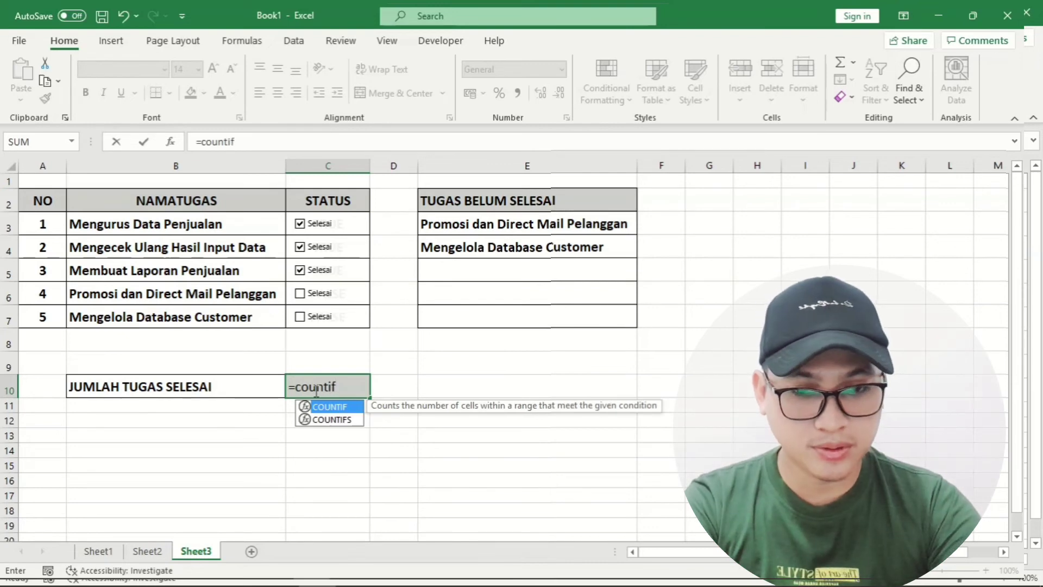
type("(")
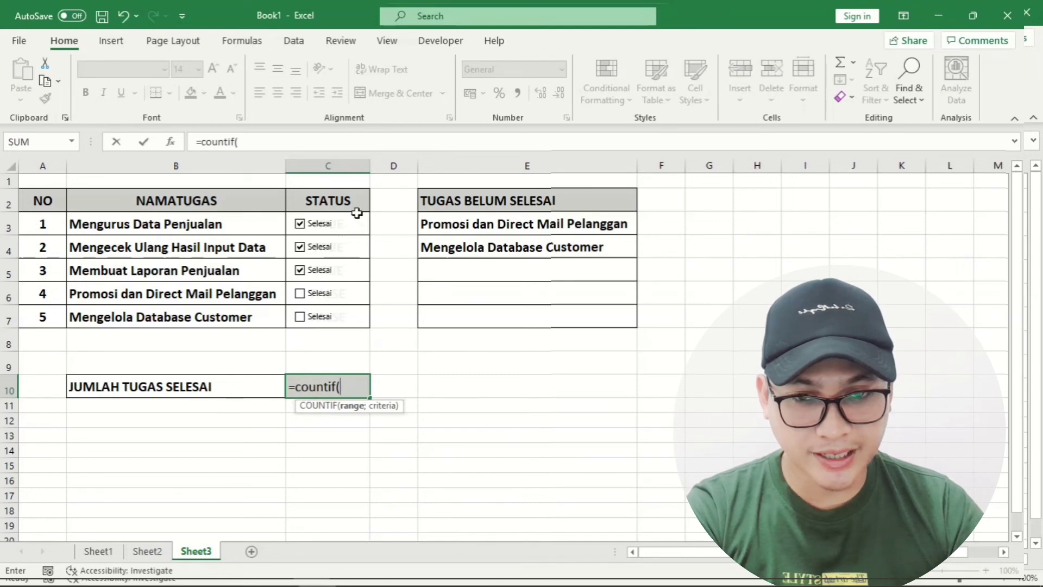
left_click_drag(357, 213, 358, 315)
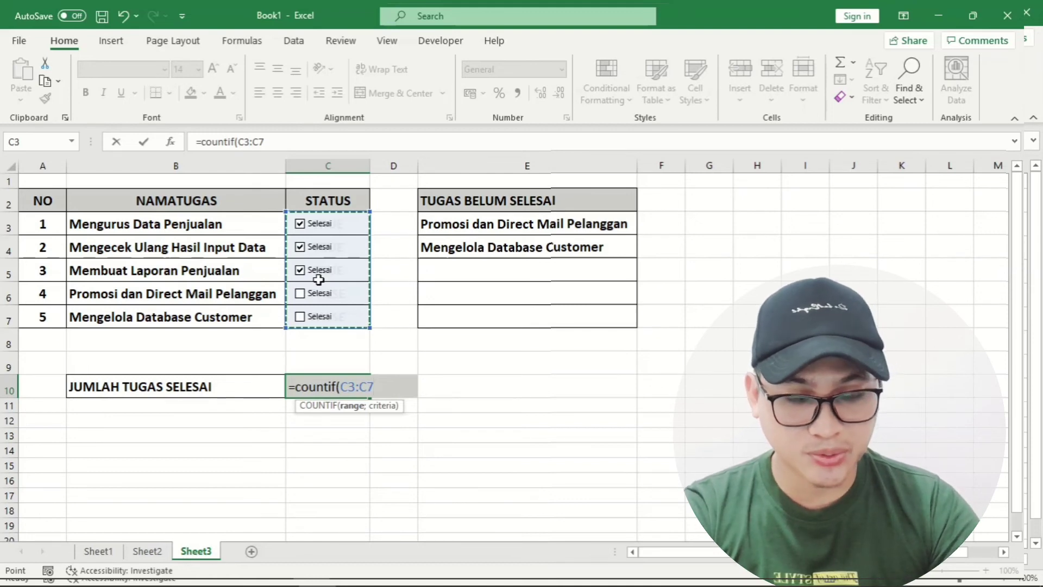
type(";T")
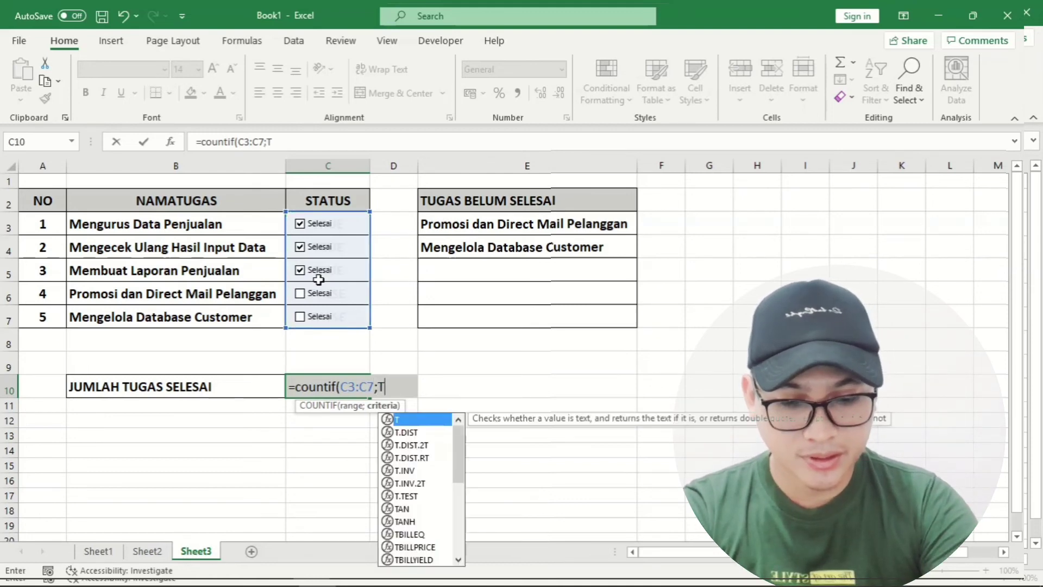
type("rue")
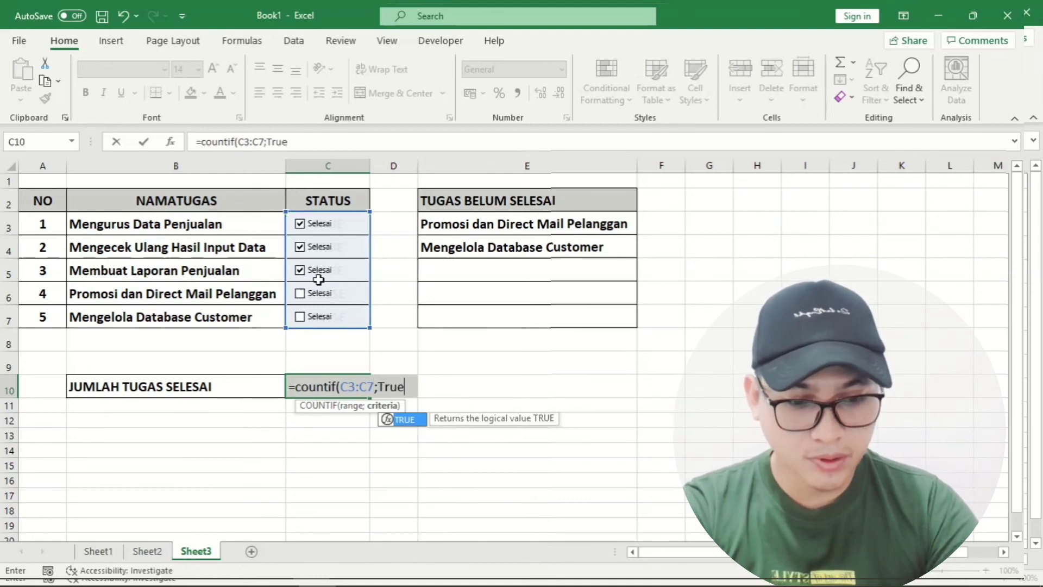
type(")")
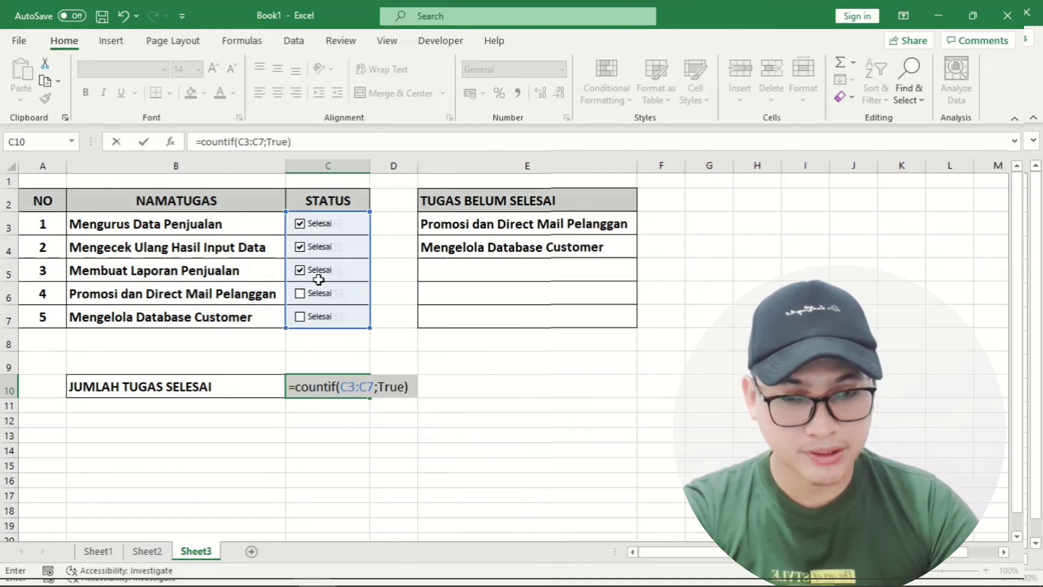
key("Return")
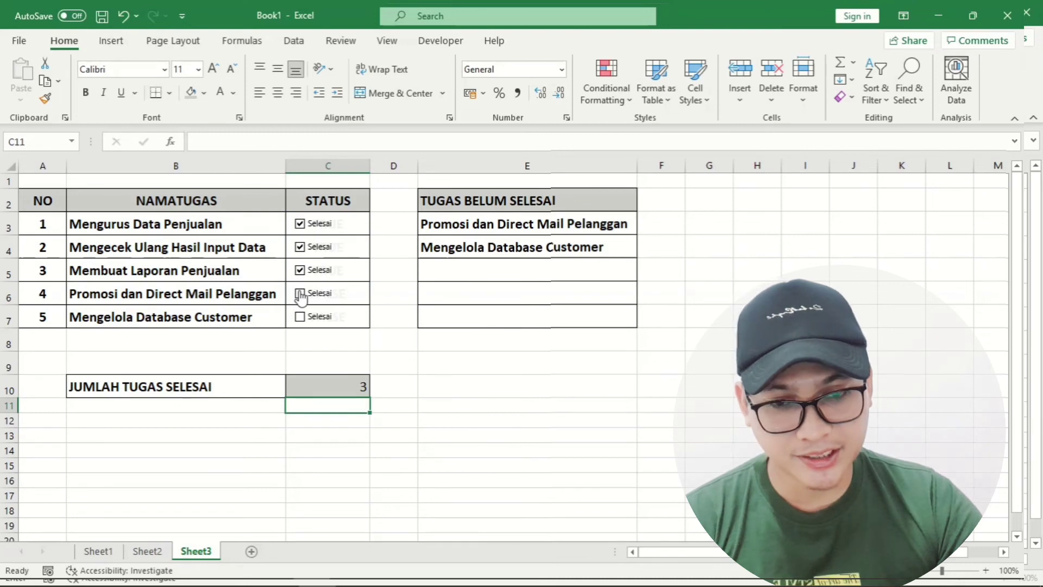
Tick Promosi dan Direct Mail Pelanggan and re-test two other checkboxes, leaving tasks 1–4 ticked.
left_click(301, 296)
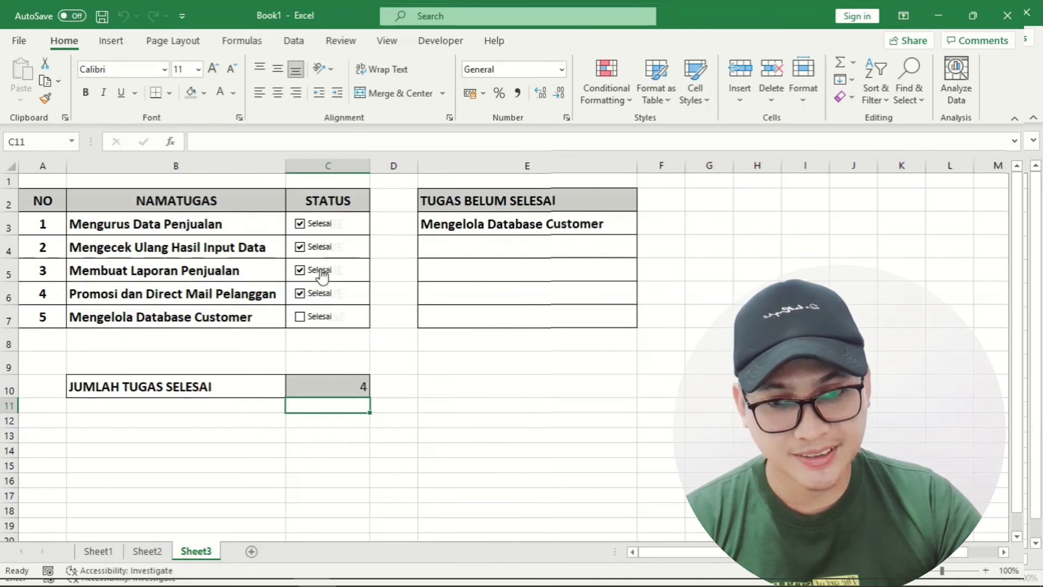
left_click(300, 270)
left_click(300, 246)
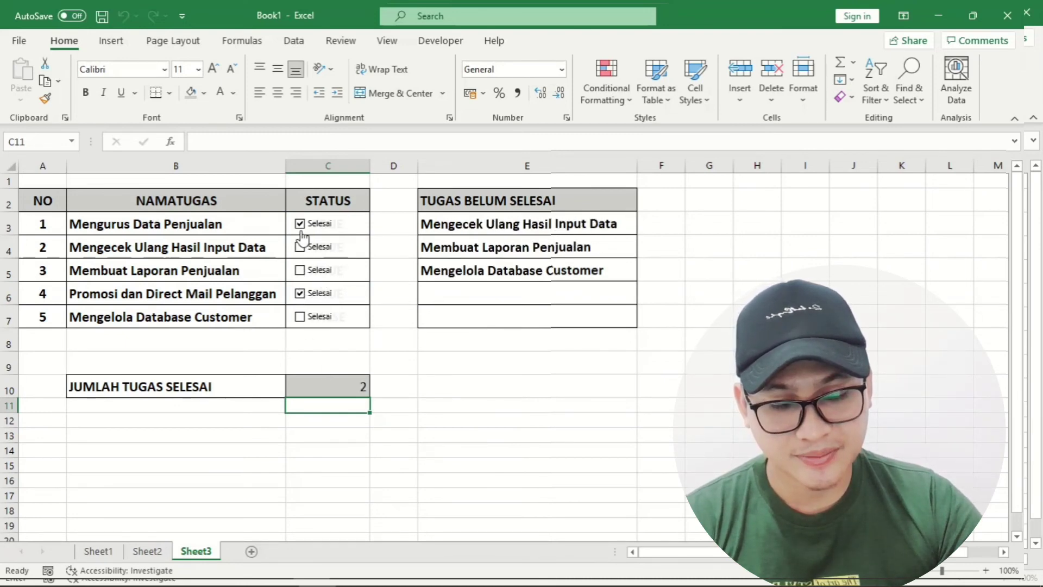
left_click(300, 270)
left_click(300, 246)
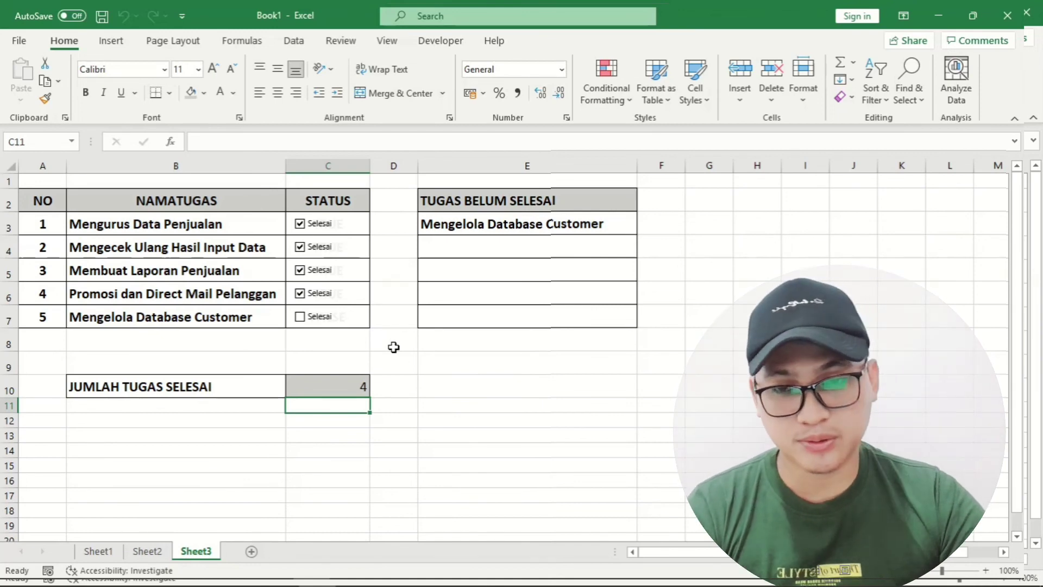
left_click(393, 347)
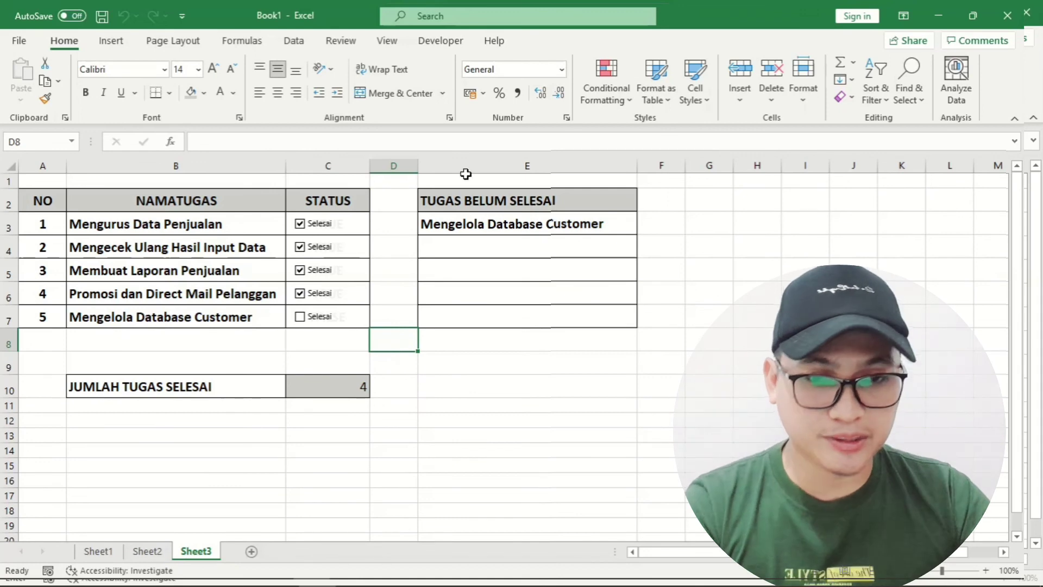
Center-align the TUGAS BELUM SELESAI heading in E2.
left_click(481, 184)
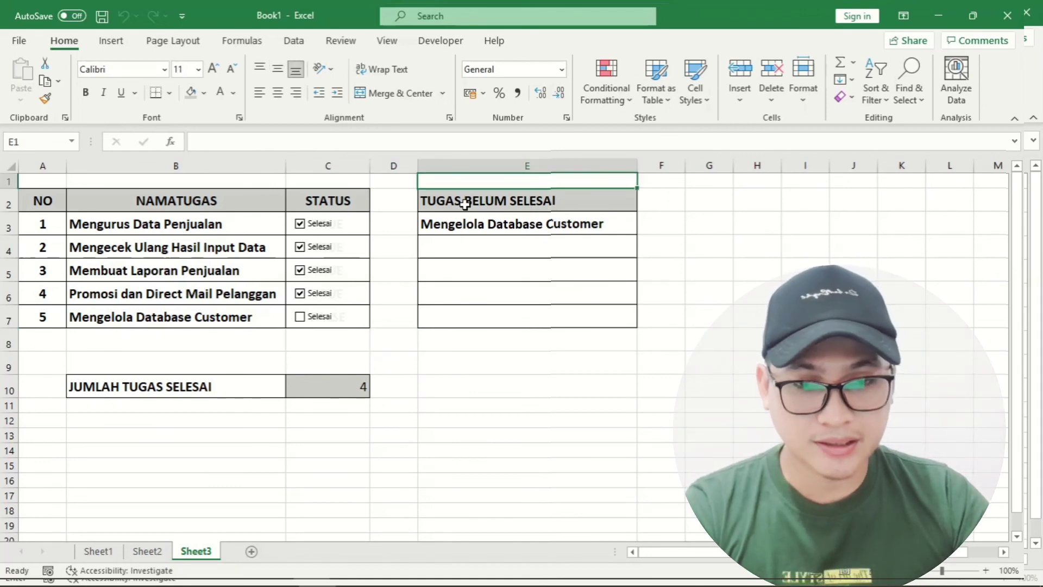
left_click(466, 203)
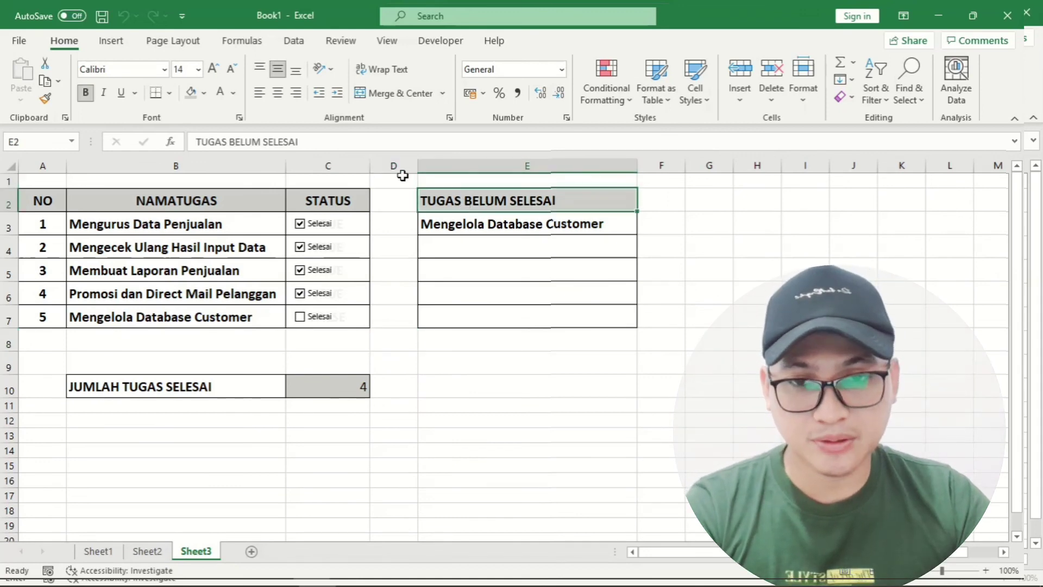
left_click(280, 98)
left_click(538, 296)
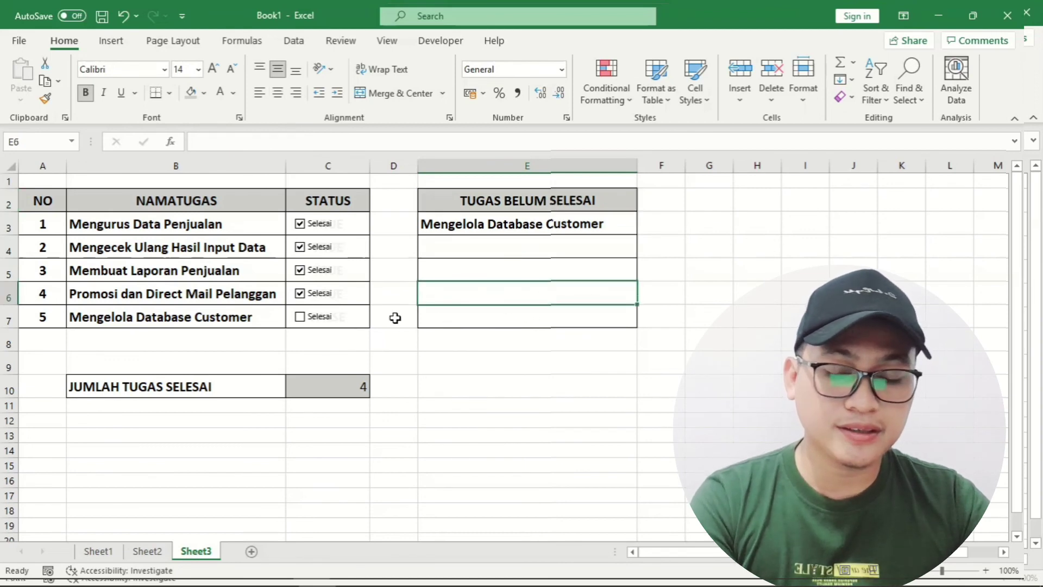